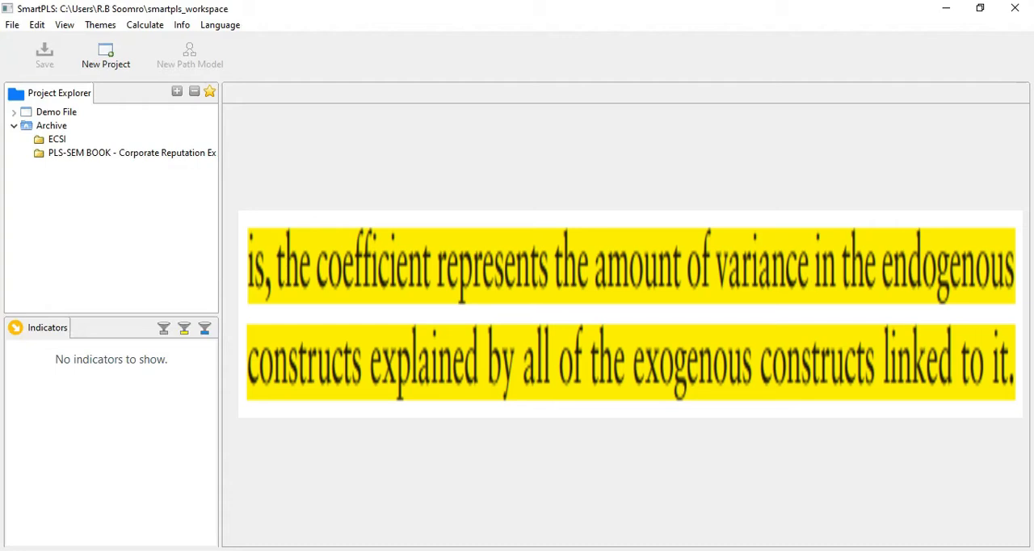
# - Open the Demo I path model from the Demo File project and fit the whole model in view
pyautogui.click(429, 269)
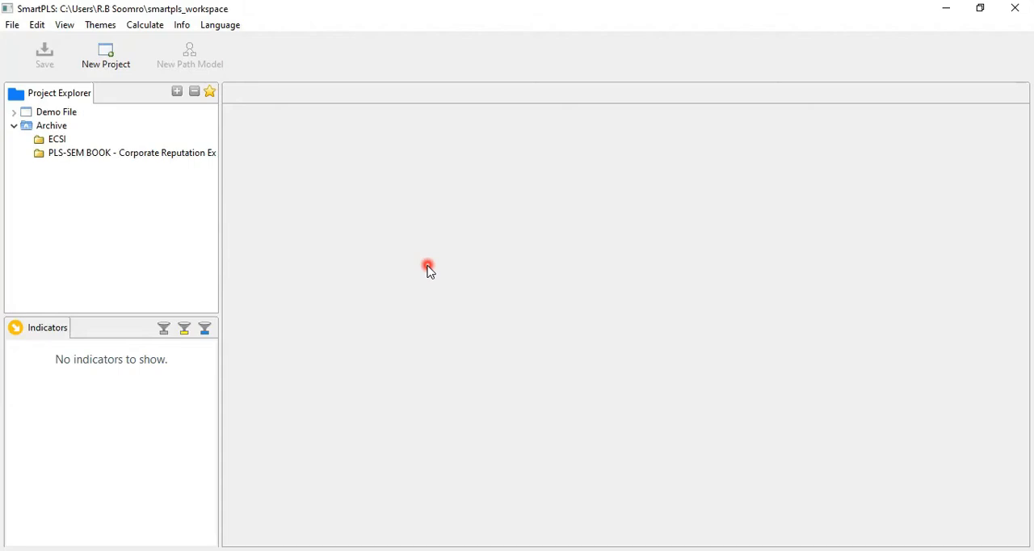
pyautogui.click(42, 116)
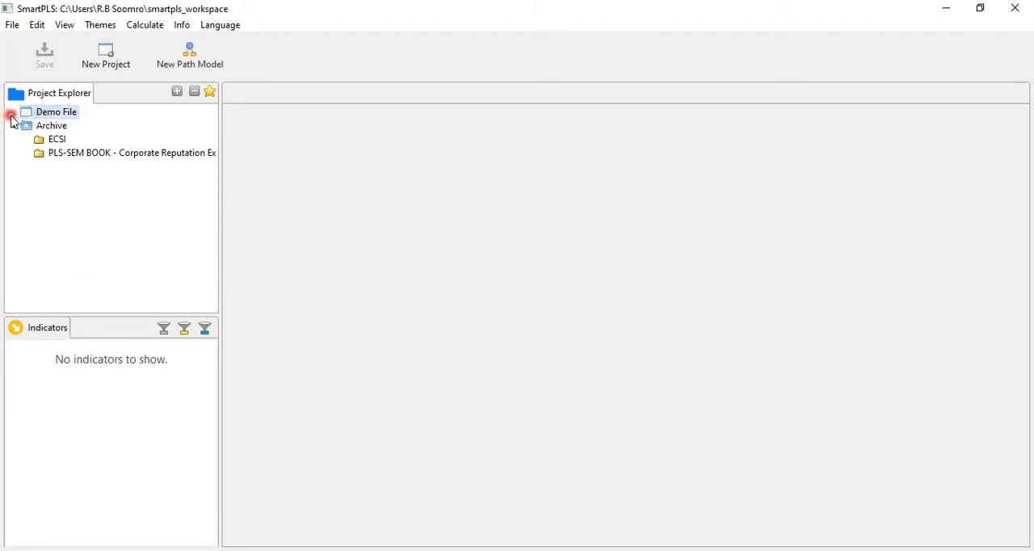
pyautogui.click(11, 114)
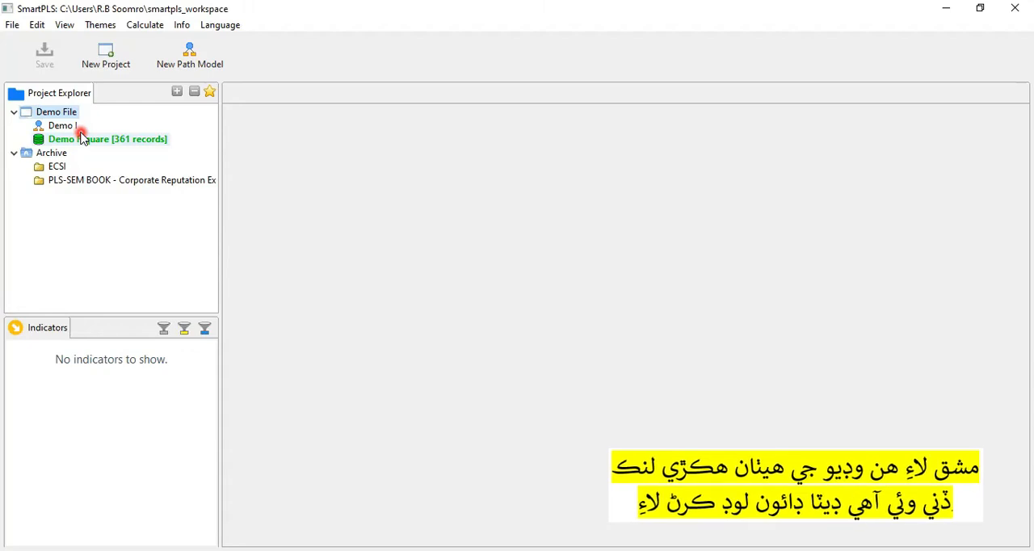
pyautogui.click(62, 127)
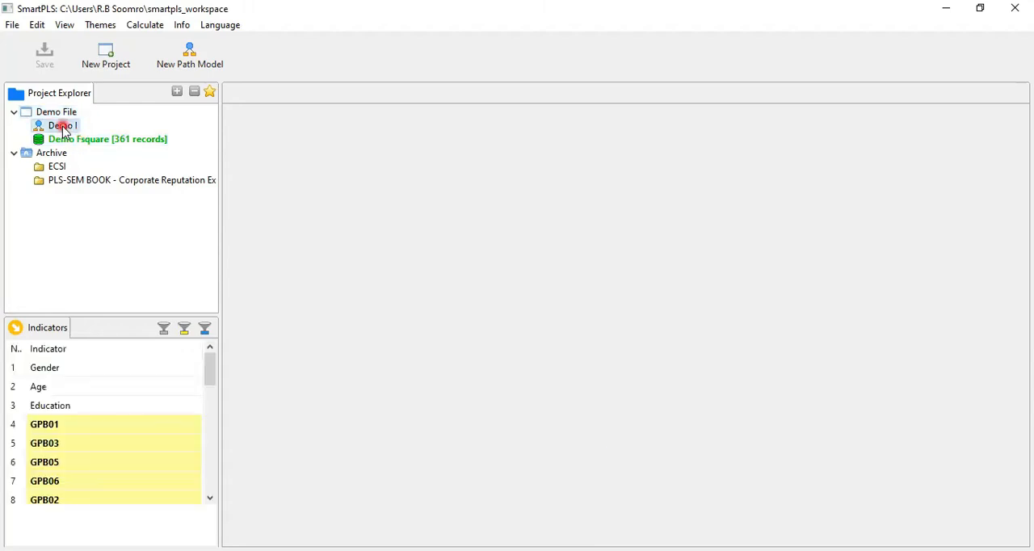
pyautogui.doubleClick(62, 127)
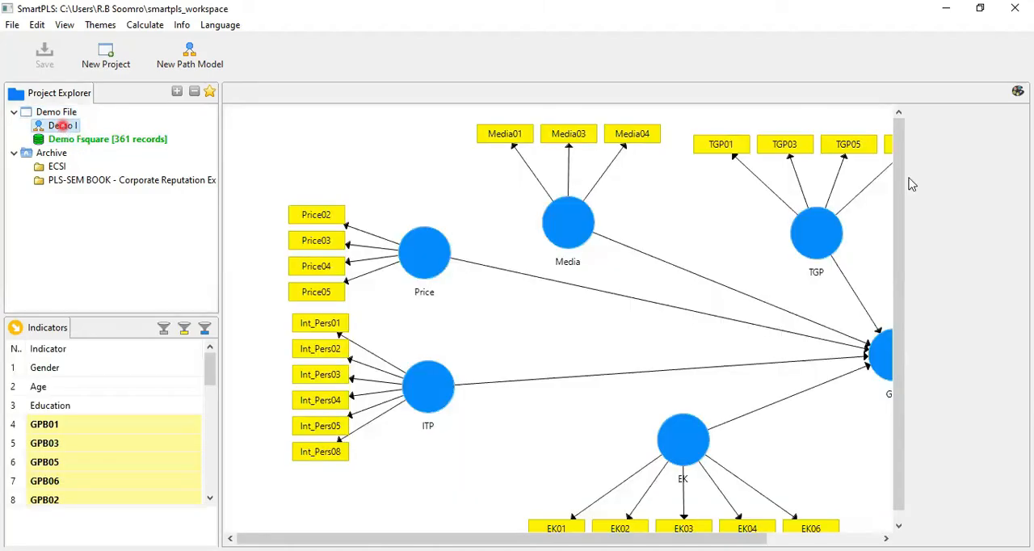
pyautogui.click(1018, 91)
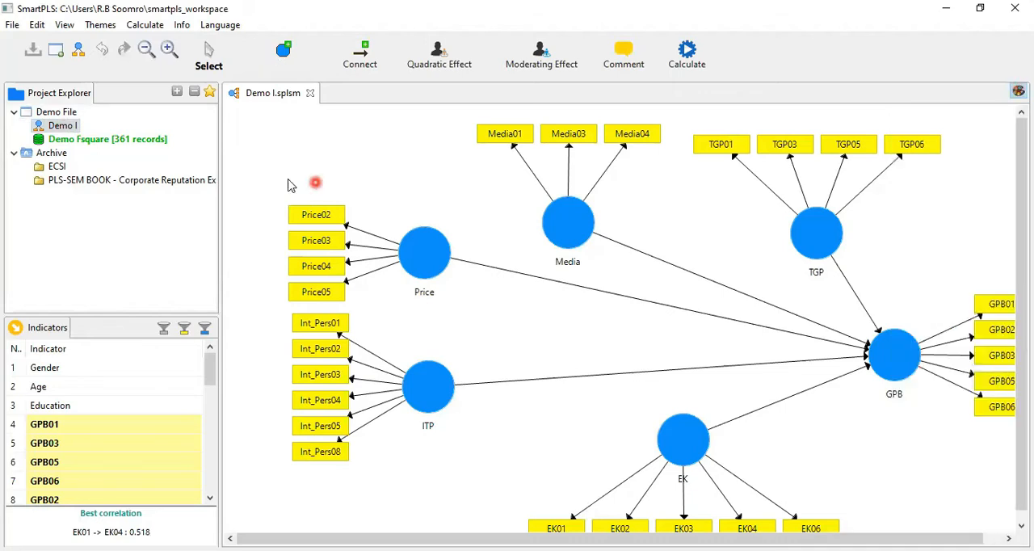
pyautogui.click(142, 50)
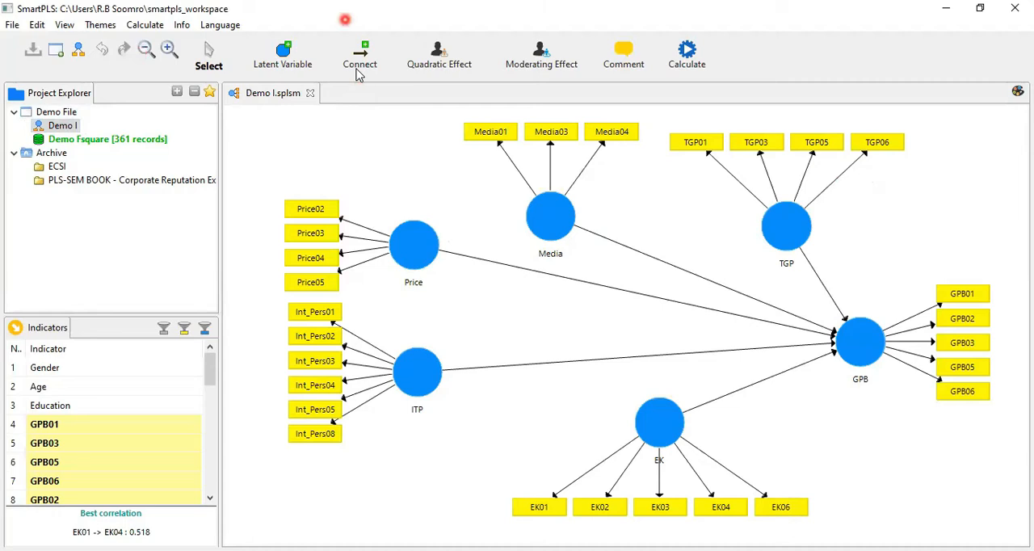
pyautogui.moveTo(822, 313); pyautogui.dragTo(887, 396)
pyautogui.moveTo(413, 184); pyautogui.dragTo(867, 271)
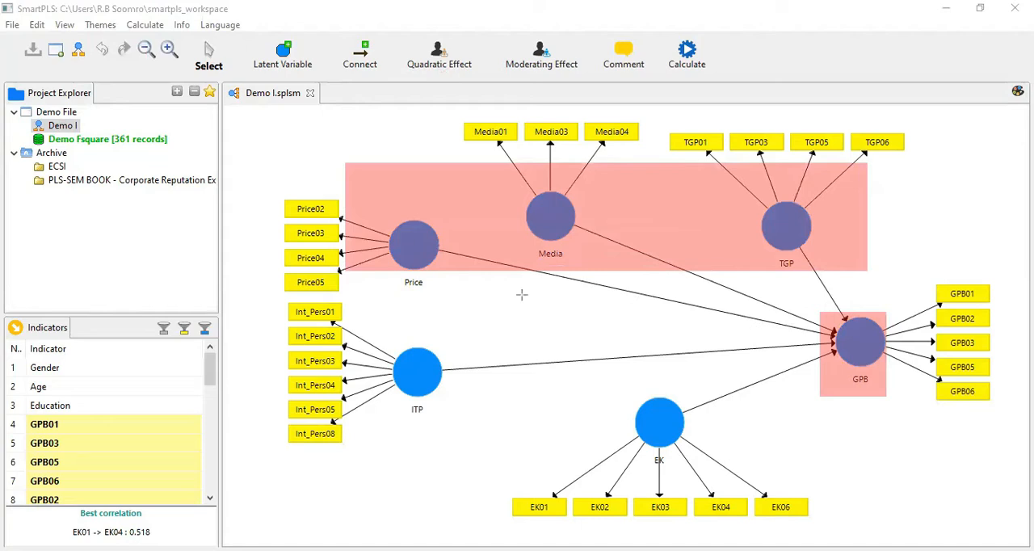
pyautogui.moveTo(375, 323); pyautogui.dragTo(709, 472)
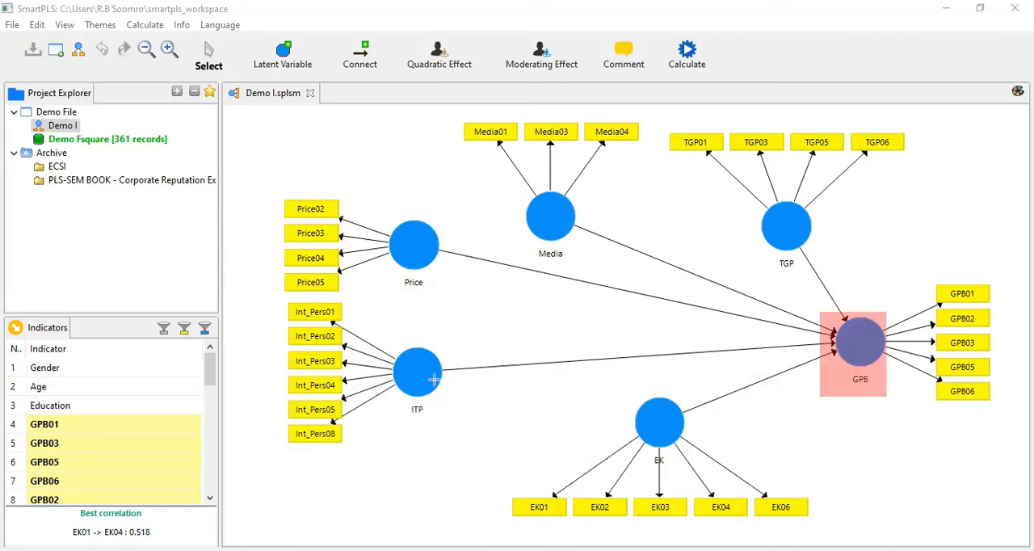
pyautogui.click(722, 256)
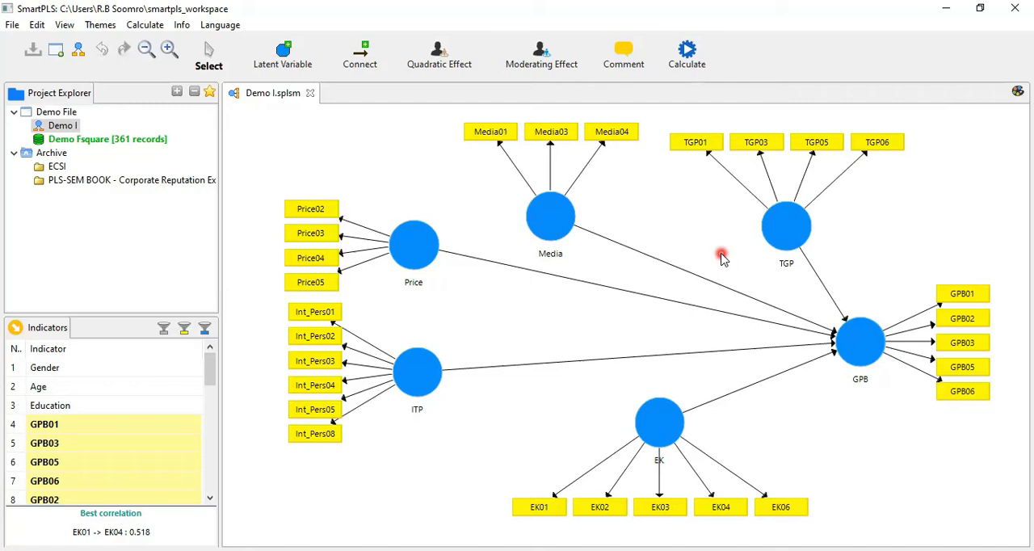
# - Run the Consistent PLS Algorithm with all latent variables connected for the initial calculation, keeping Open Full Report after calculation
pyautogui.click(688, 53)
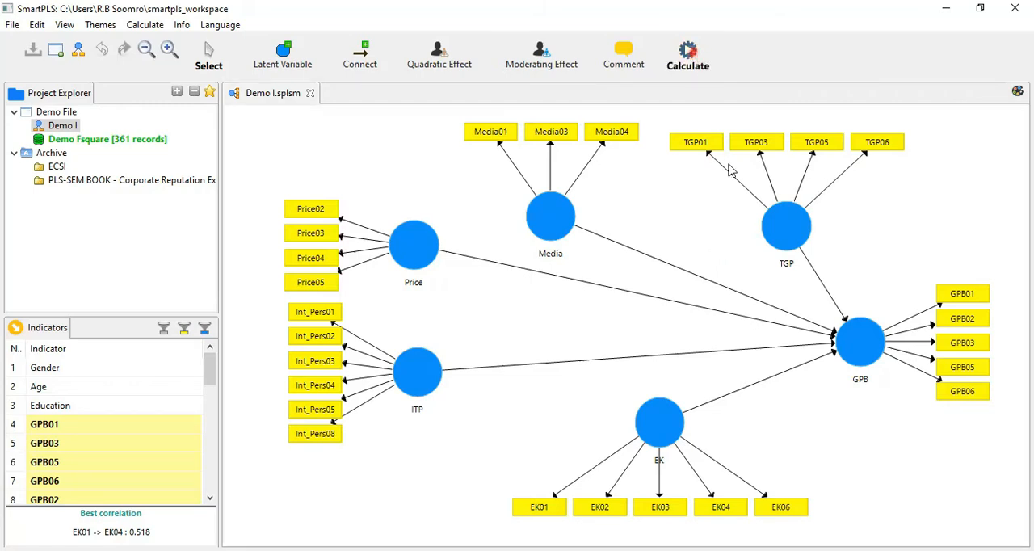
pyautogui.moveTo(737, 231)
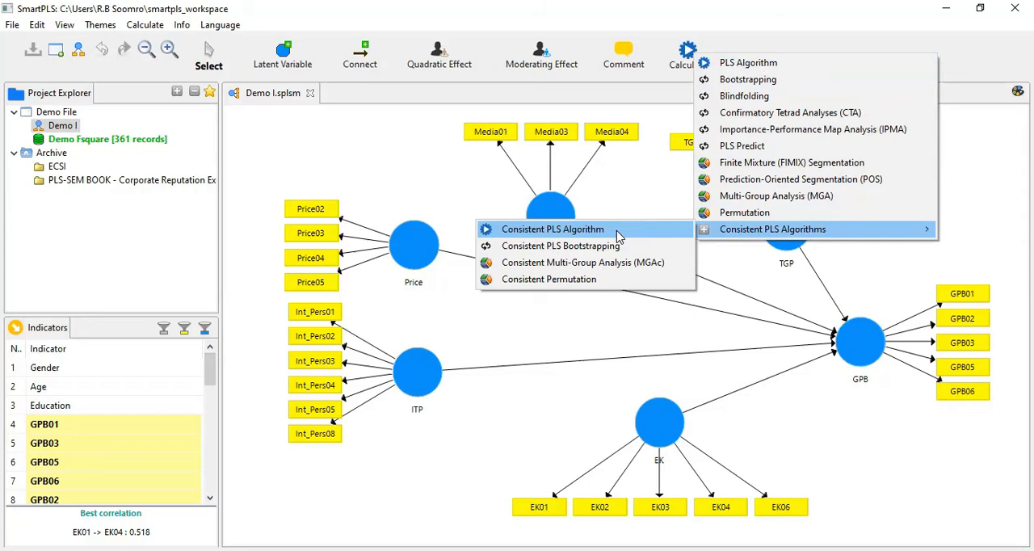
pyautogui.click(618, 235)
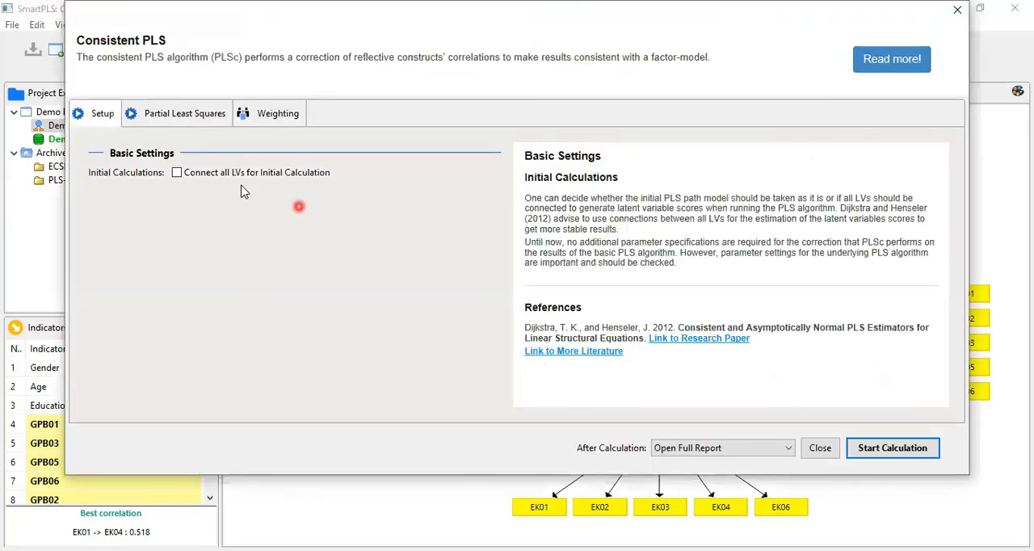
pyautogui.click(176, 173)
pyautogui.click(538, 209)
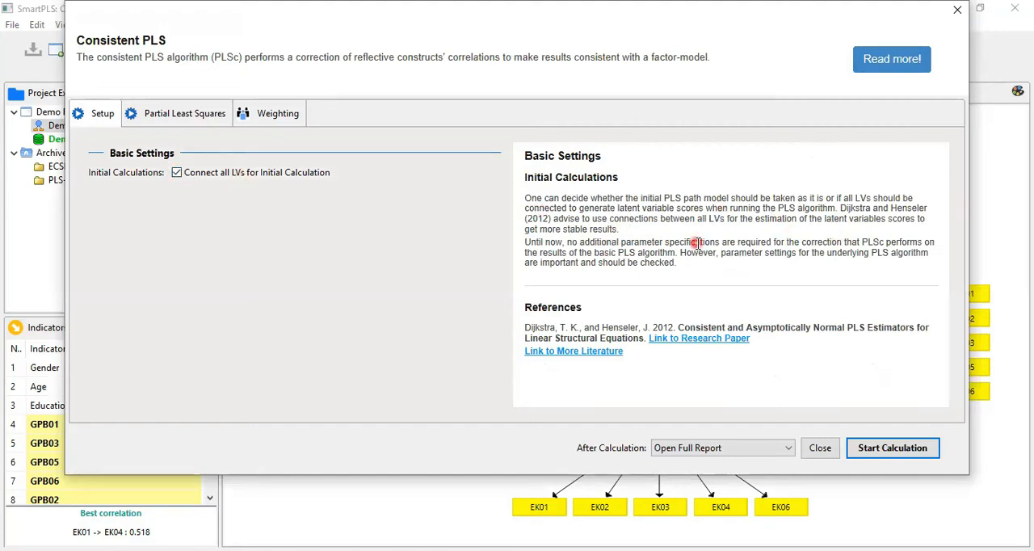
pyautogui.click(181, 115)
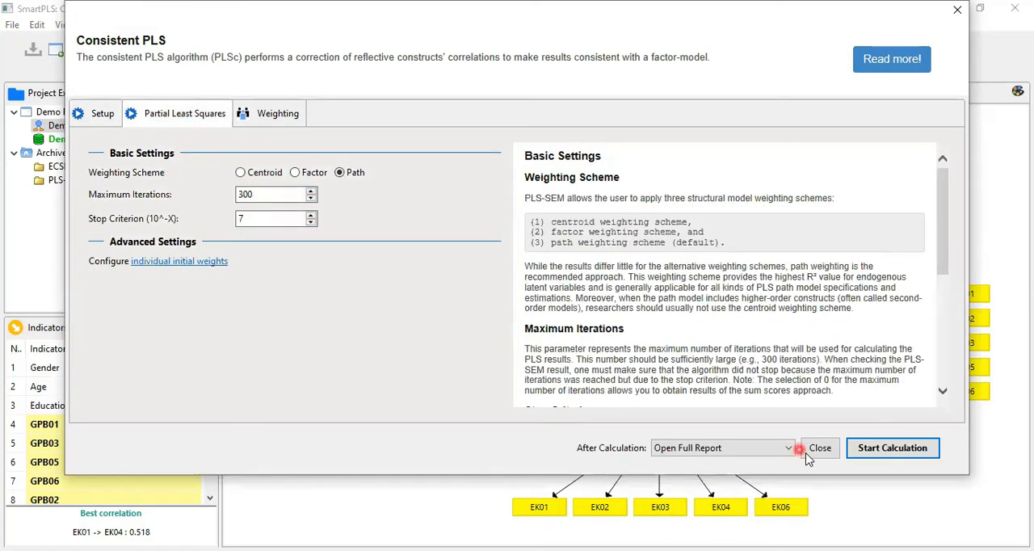
pyautogui.click(891, 456)
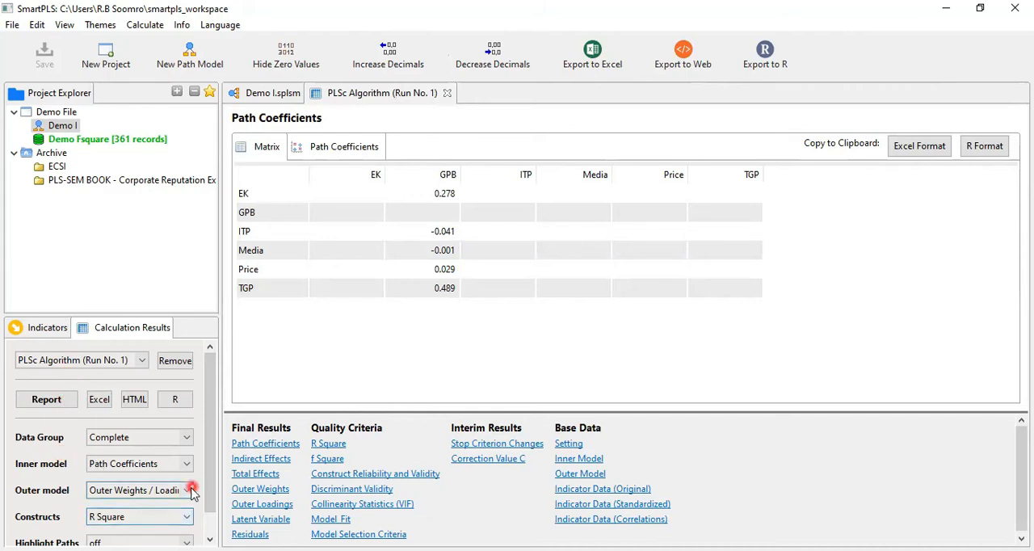
# - Select R Square as the value displayed for constructs and inspect GPB in the Demo I path model
pyautogui.click(188, 517)
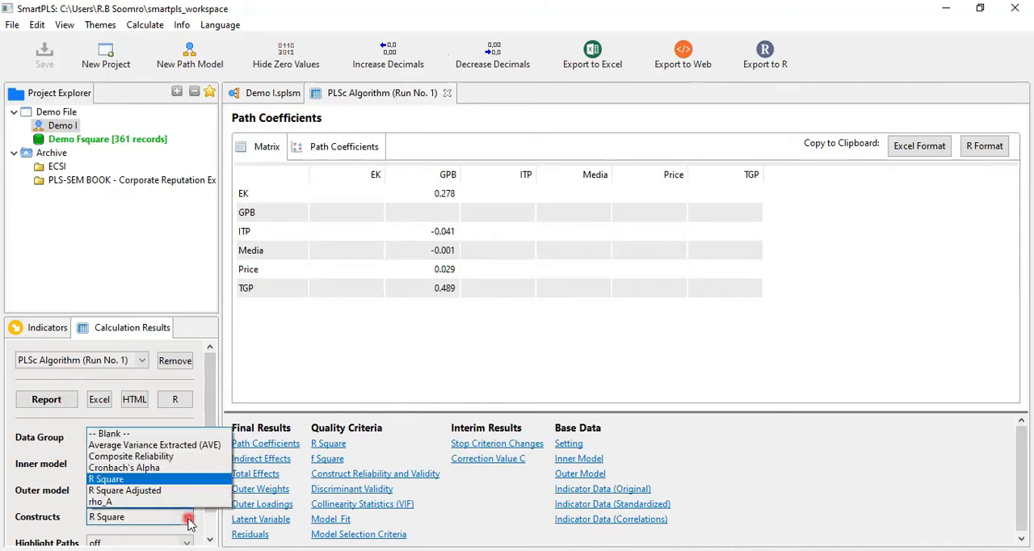
pyautogui.click(162, 480)
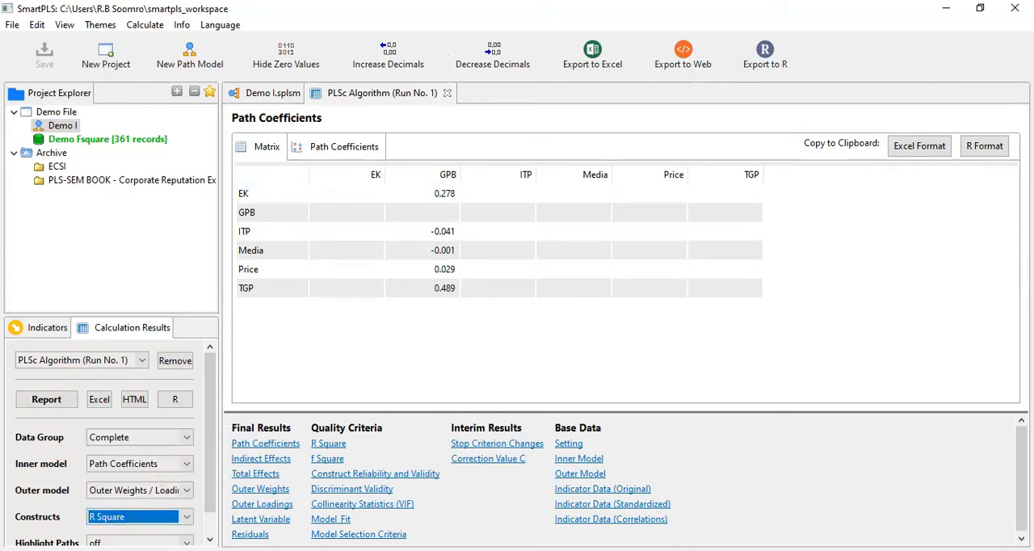
pyautogui.click(268, 98)
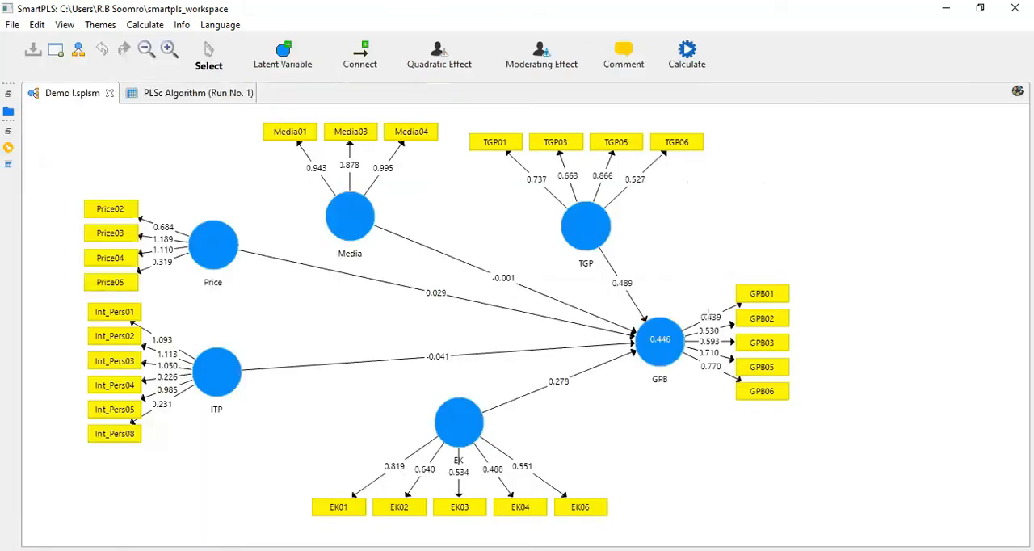
pyautogui.moveTo(629, 310); pyautogui.dragTo(693, 408)
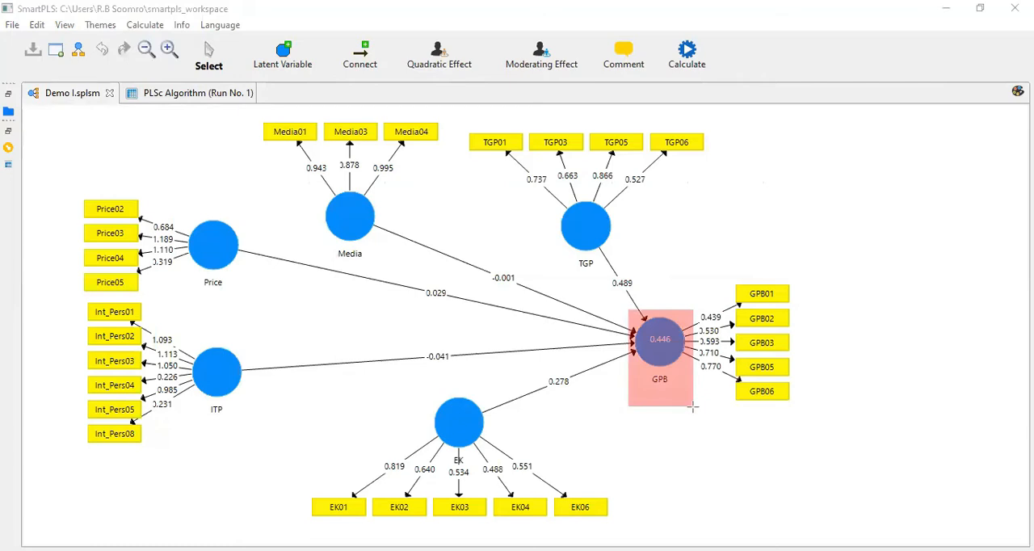
pyautogui.moveTo(692, 408); pyautogui.dragTo(692, 408)
pyautogui.click(9, 94)
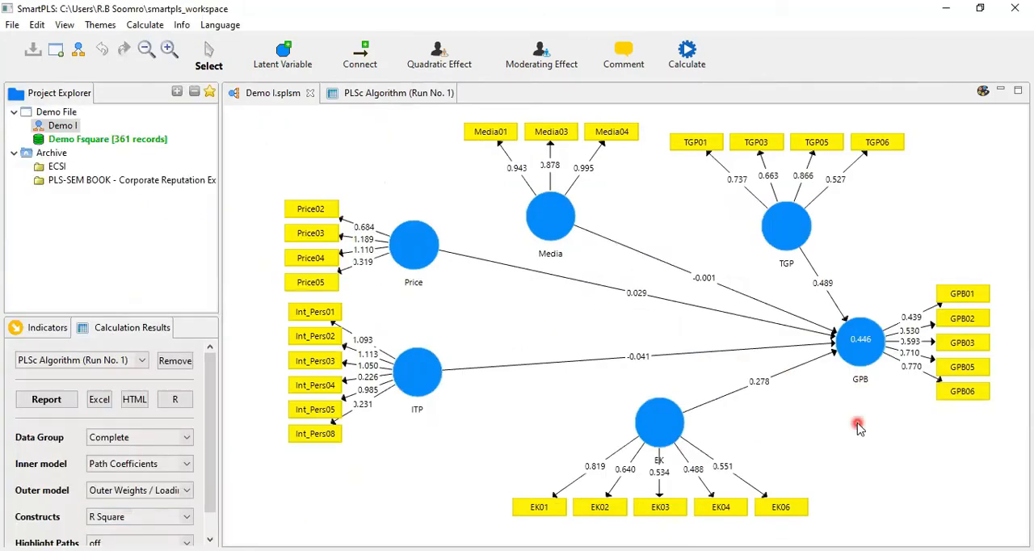
# - Open the PLSc Algorithm report and view the R Square quality criterion for GPB
pyautogui.click(400, 94)
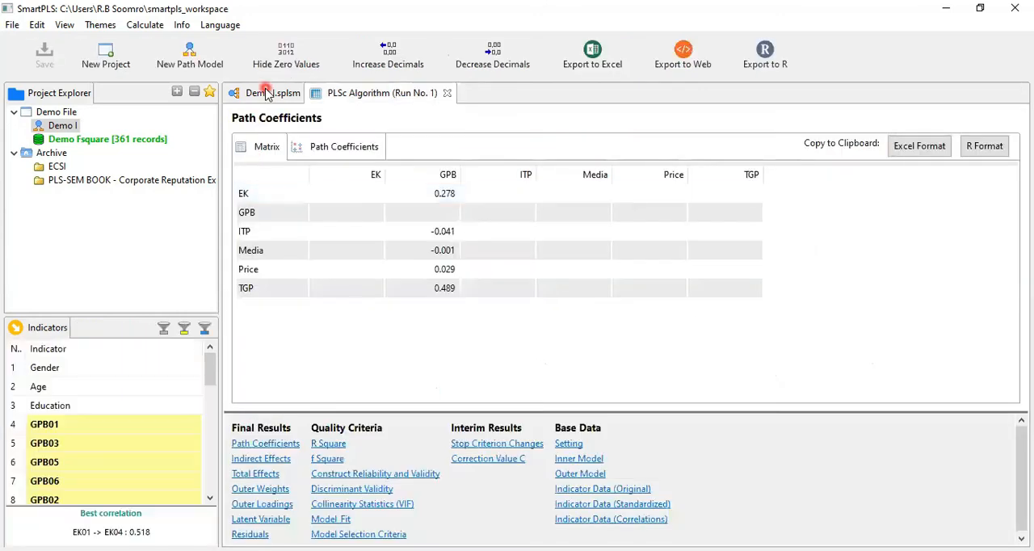
pyautogui.click(266, 93)
pyautogui.click(94, 385)
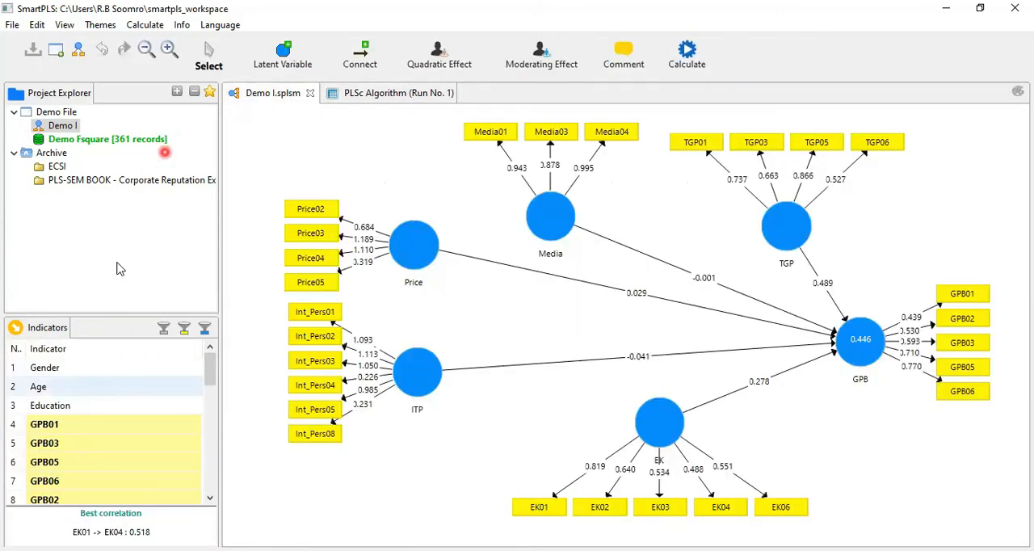
pyautogui.click(68, 212)
pyautogui.click(49, 399)
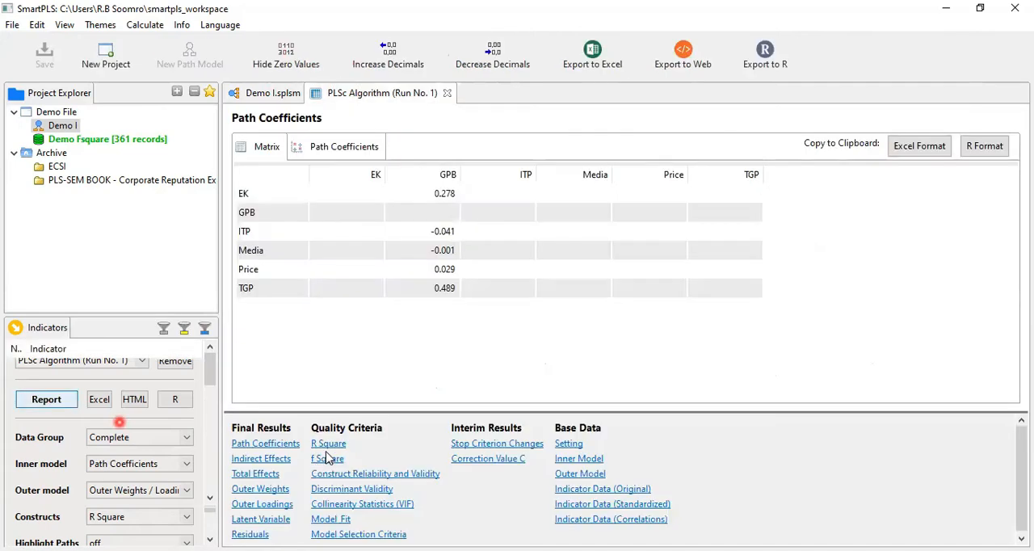
pyautogui.click(328, 445)
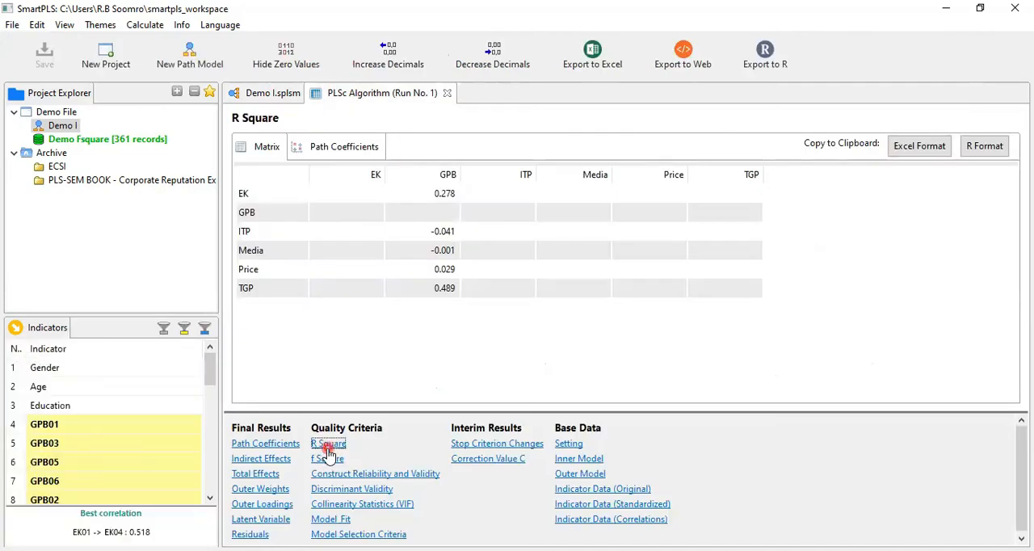
pyautogui.click(379, 219)
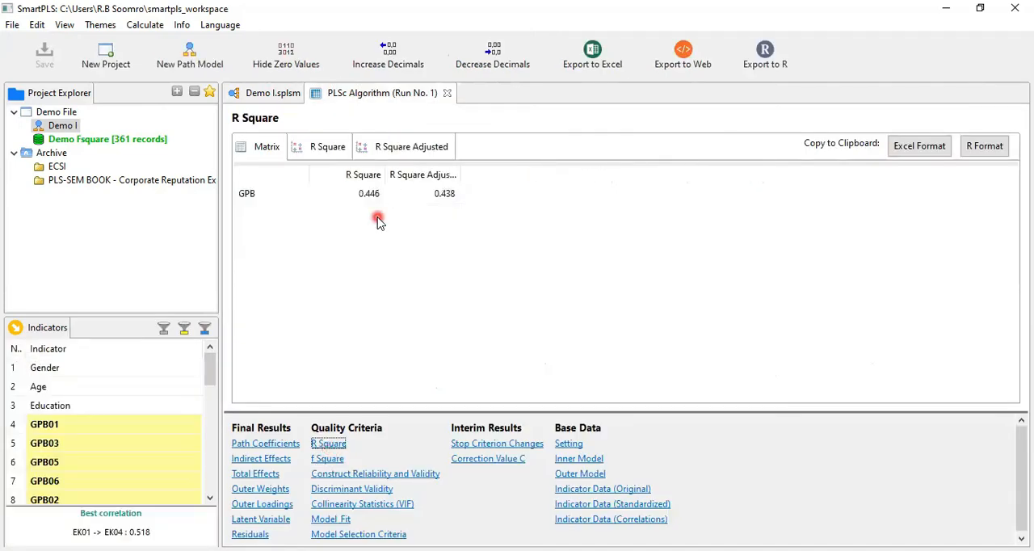
# - Check GPB in the Demo I path model, and view the report's R Square chart and matrix
pyautogui.click(271, 93)
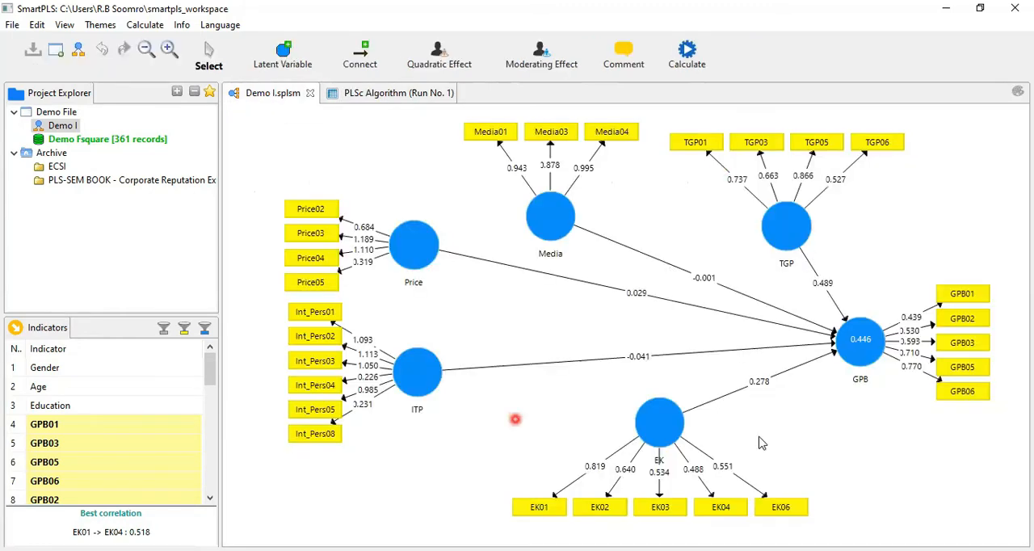
pyautogui.click(890, 380)
pyautogui.click(895, 417)
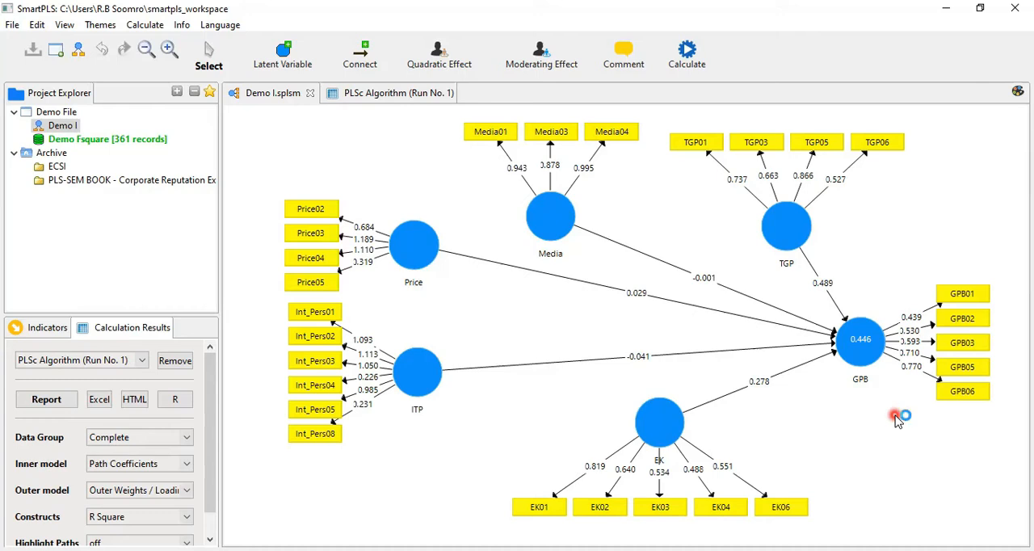
pyautogui.click(46, 400)
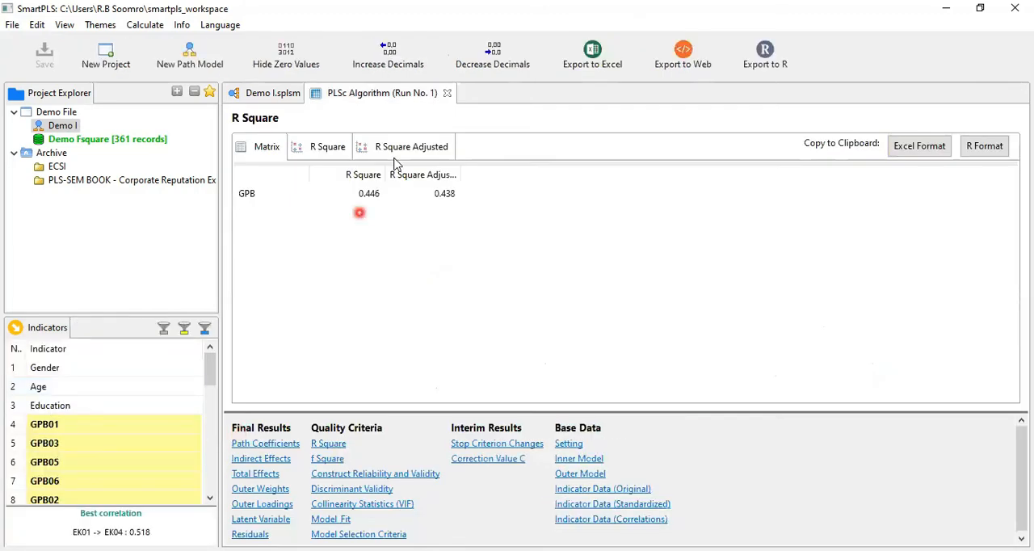
pyautogui.click(304, 147)
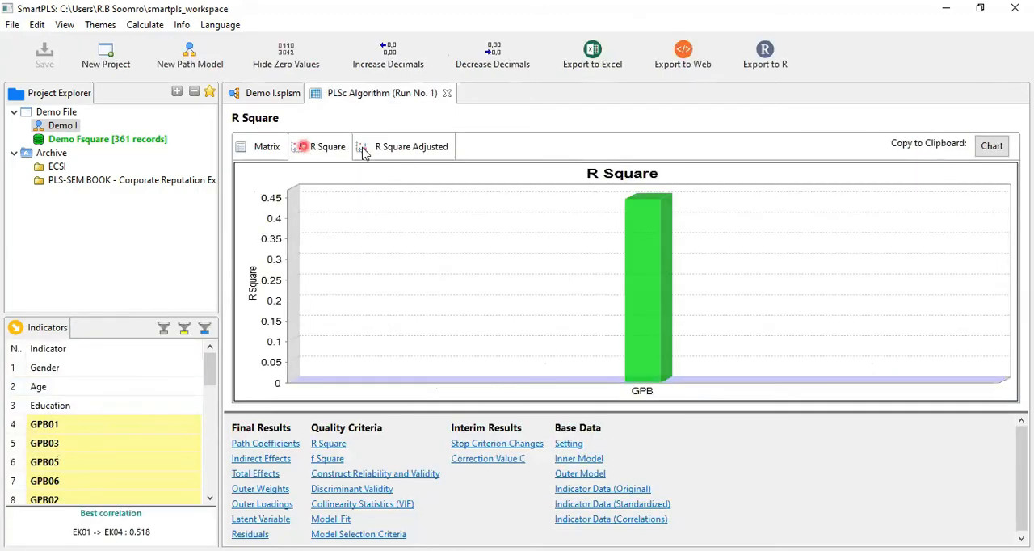
pyautogui.click(265, 146)
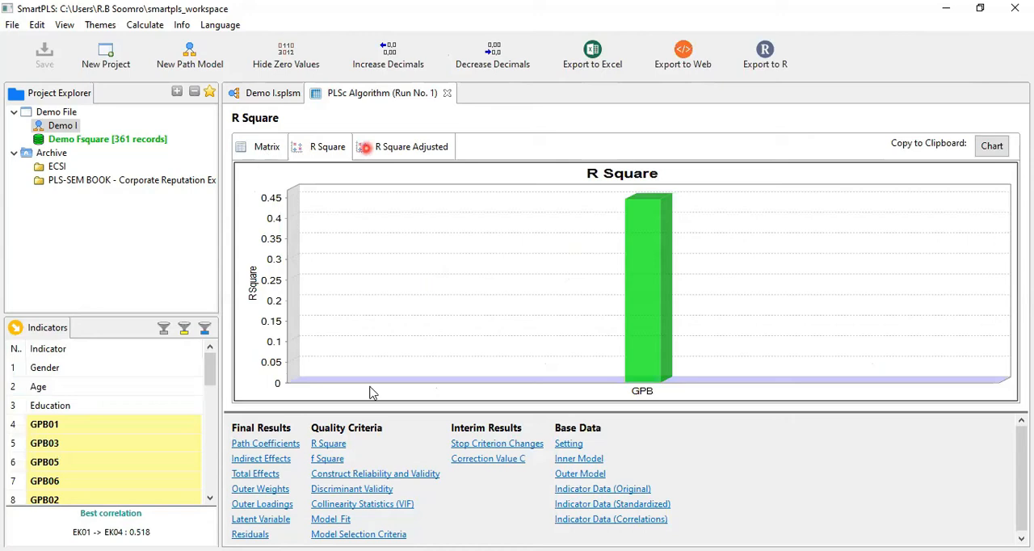
# - Open the f Square matrix and examine the effect sizes of EK, ITP, Media, Price and TGP on GPB
pyautogui.click(327, 461)
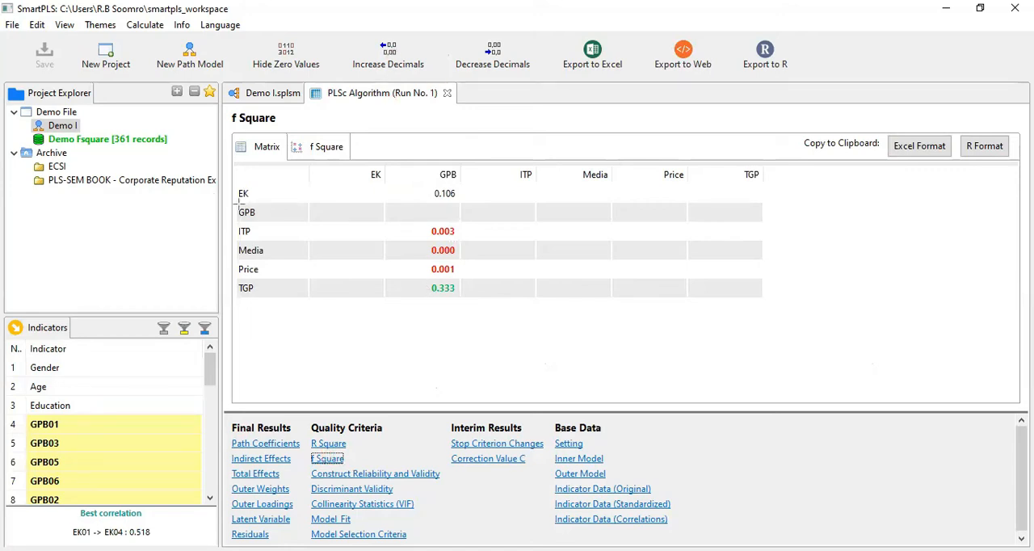
pyautogui.moveTo(239, 204); pyautogui.dragTo(466, 222)
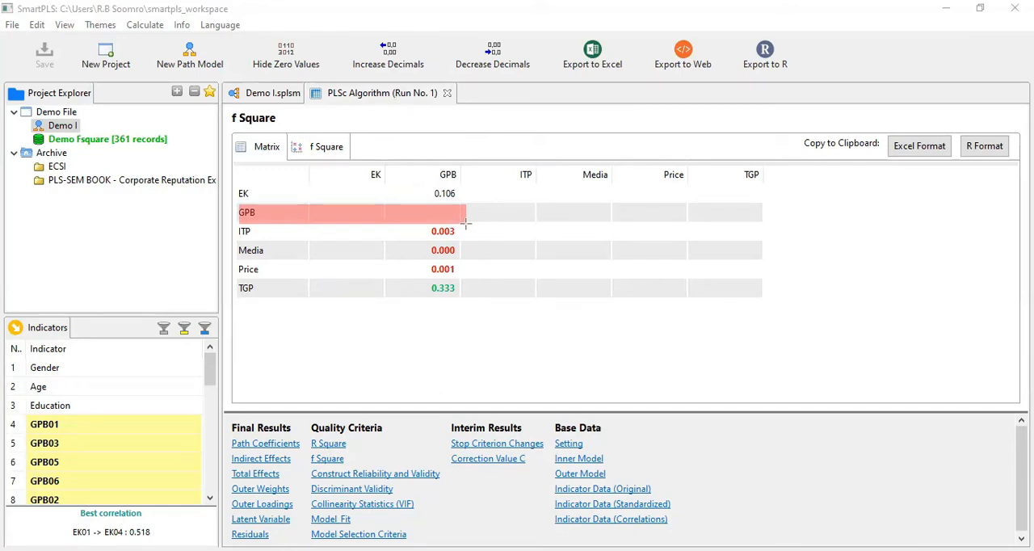
pyautogui.moveTo(425, 185); pyautogui.dragTo(468, 299)
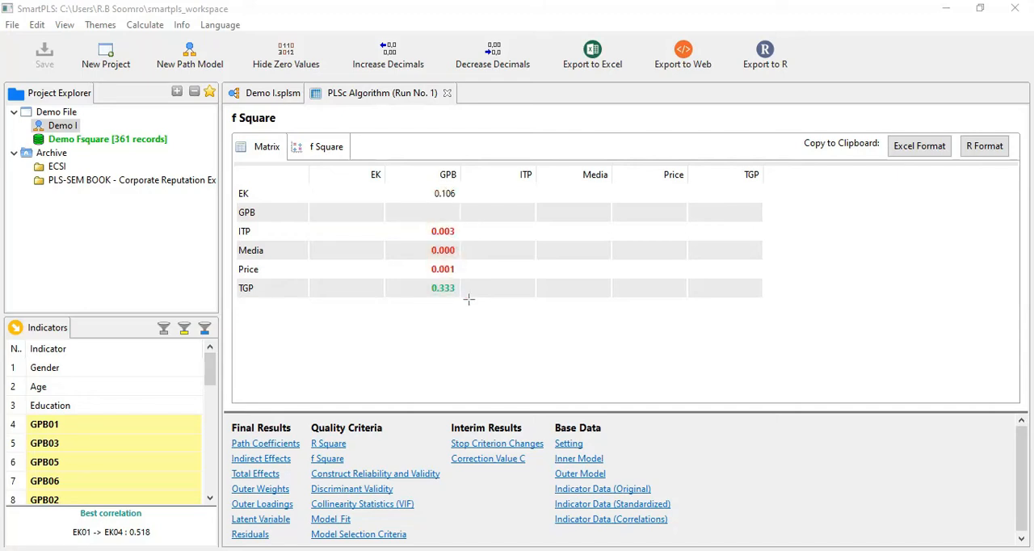
pyautogui.moveTo(422, 279); pyautogui.dragTo(464, 296)
pyautogui.moveTo(421, 186); pyautogui.dragTo(454, 199)
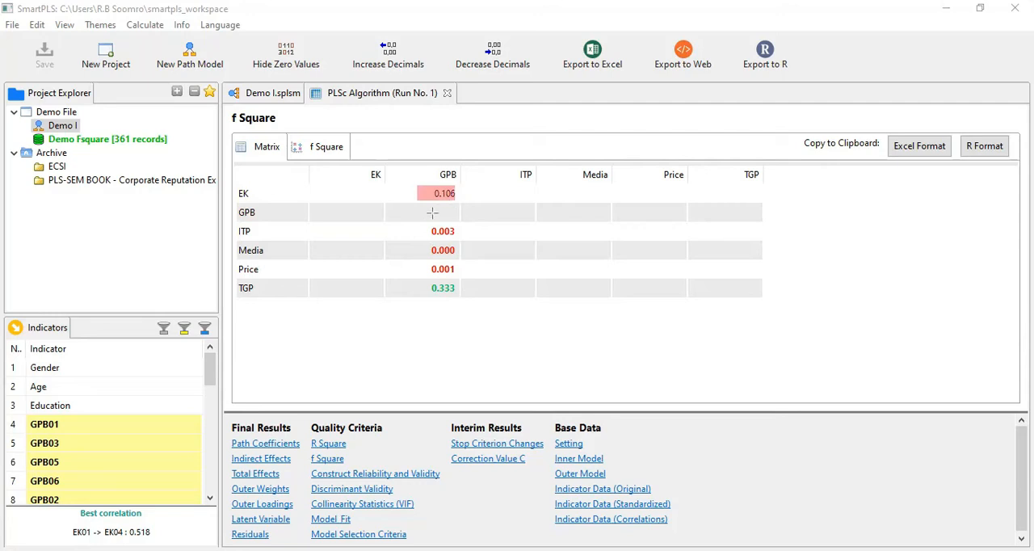
pyautogui.hotkey('ctrl', 'z')
pyautogui.moveTo(418, 224); pyautogui.dragTo(466, 275)
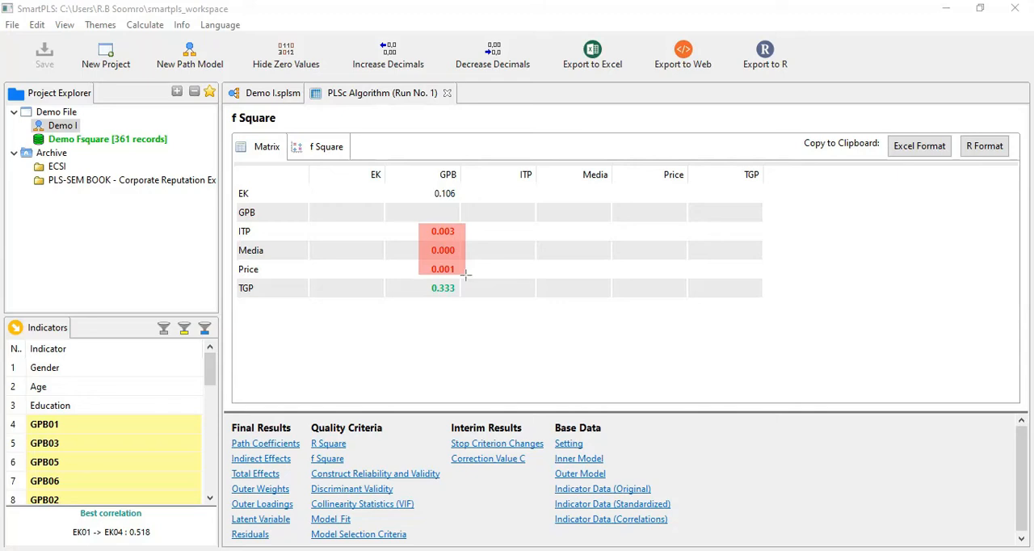
# - Examine the f Square matrix effect sizes and the f Square bar chart with its threshold line, and return to the matrix
pyautogui.hotkey('ctrl', 'z')
pyautogui.moveTo(420, 279); pyautogui.dragTo(467, 294)
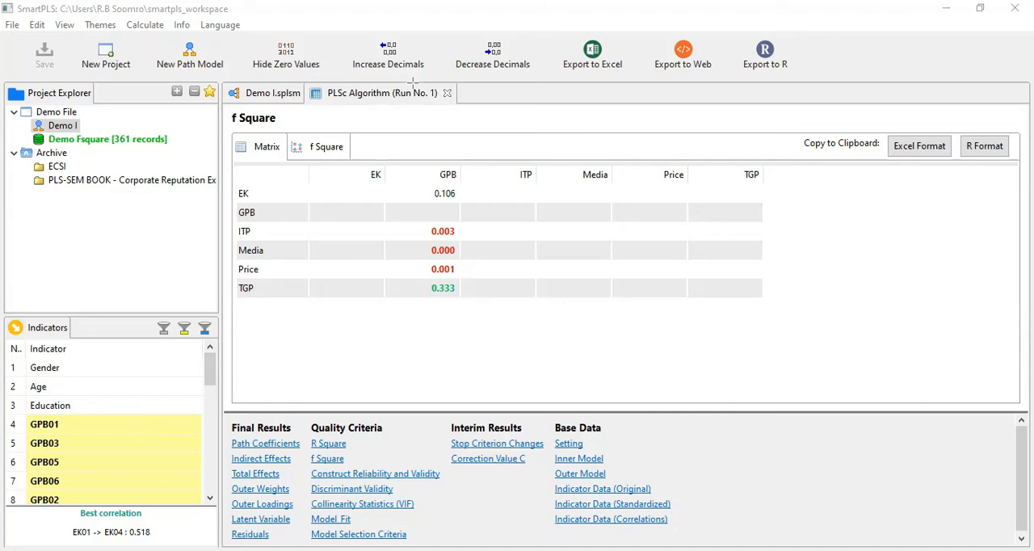
pyautogui.click(307, 234)
pyautogui.click(332, 156)
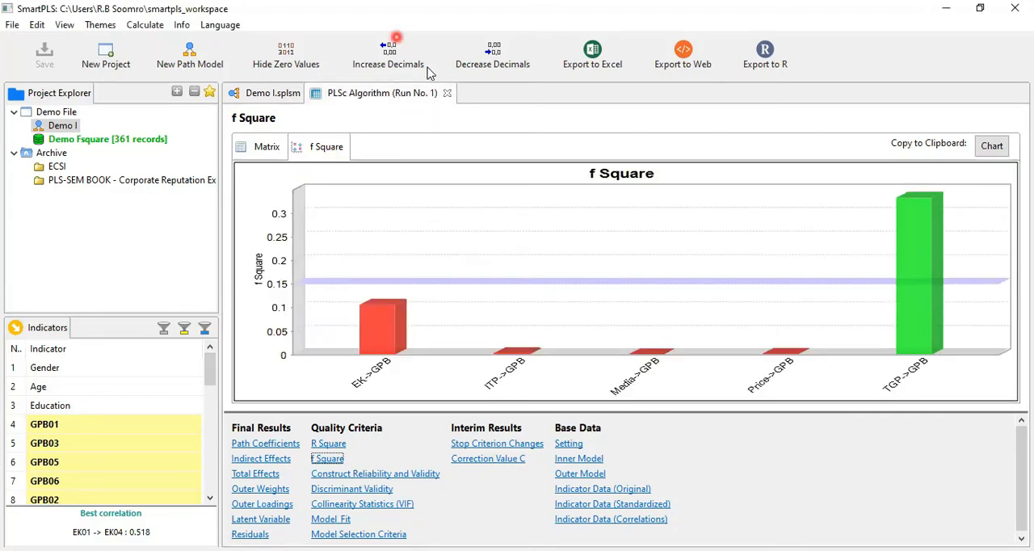
pyautogui.moveTo(294, 279)
pyautogui.mouseDown()
pyautogui.moveTo(892, 296)
pyautogui.moveTo(1006, 285)
pyautogui.mouseUp()
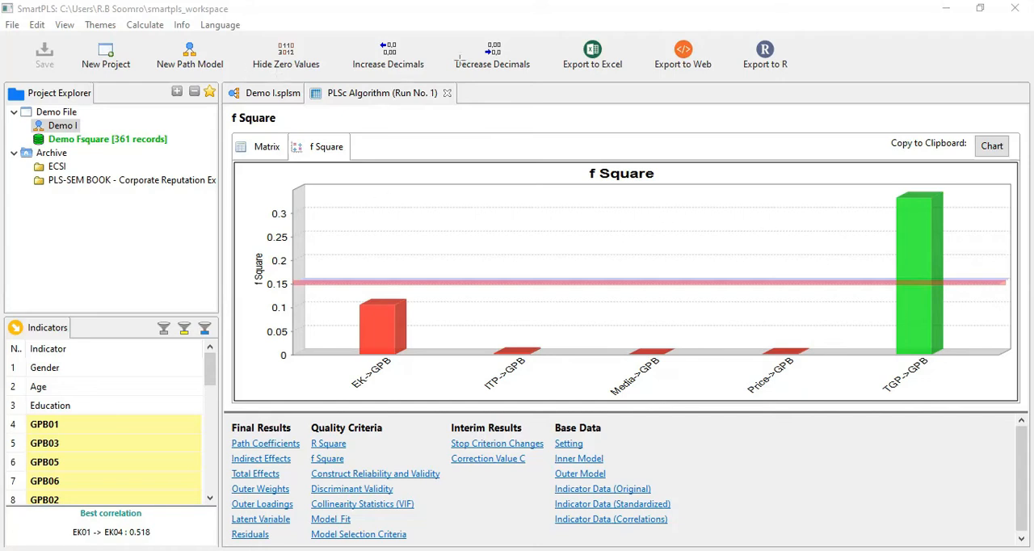
pyautogui.click(266, 146)
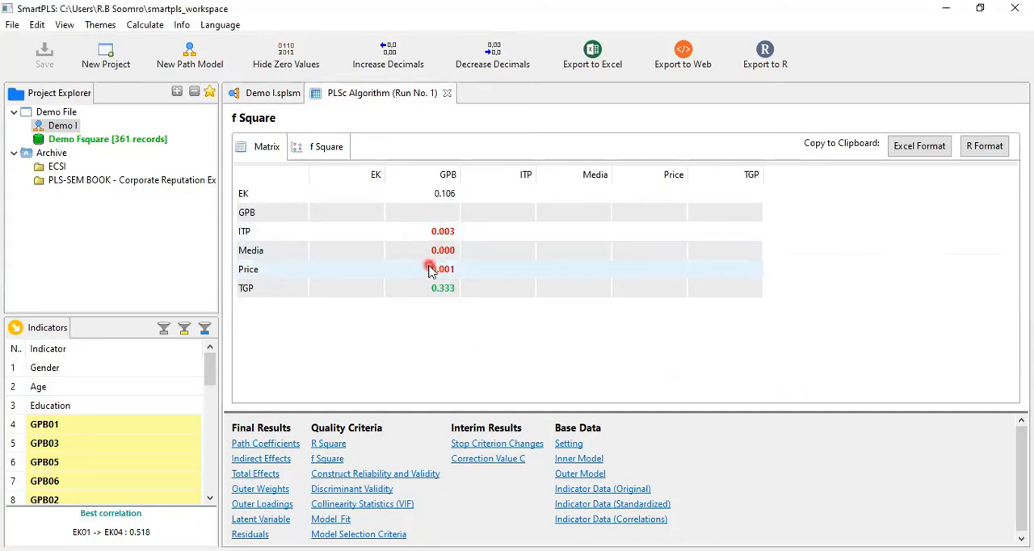
# - Compare the Demo I path model with the f Square matrix, checking the Media and Price effects on GPB
pyautogui.click(252, 93)
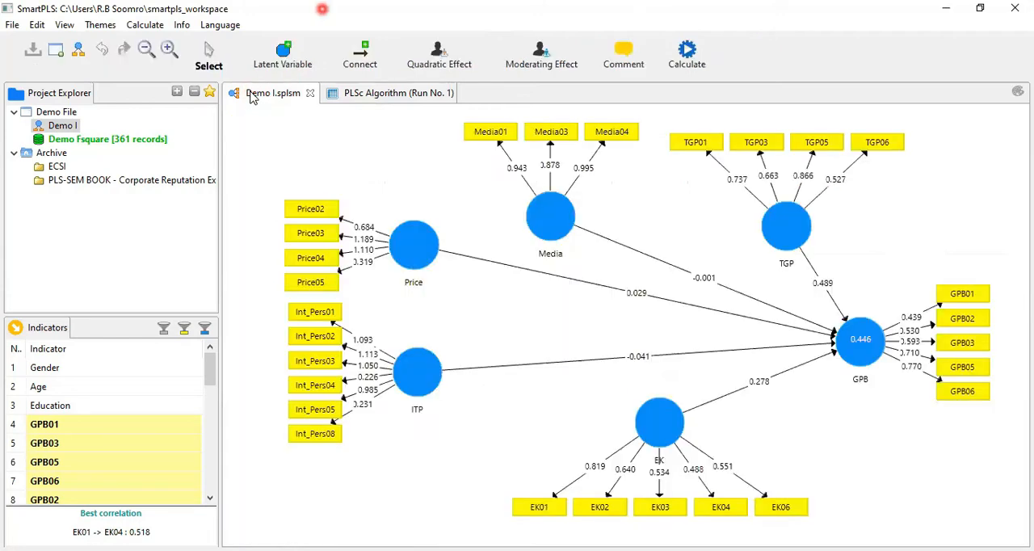
pyautogui.click(521, 292)
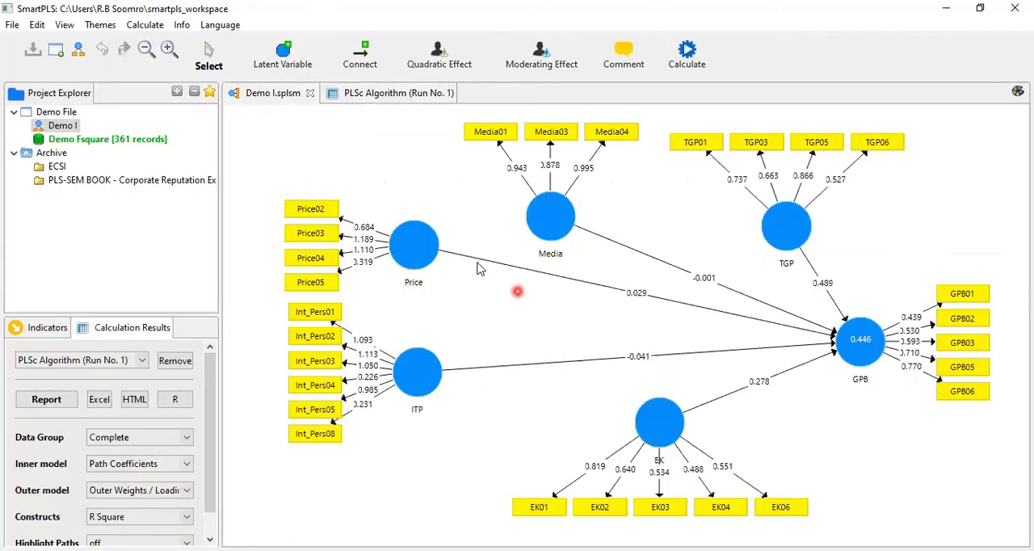
pyautogui.click(387, 92)
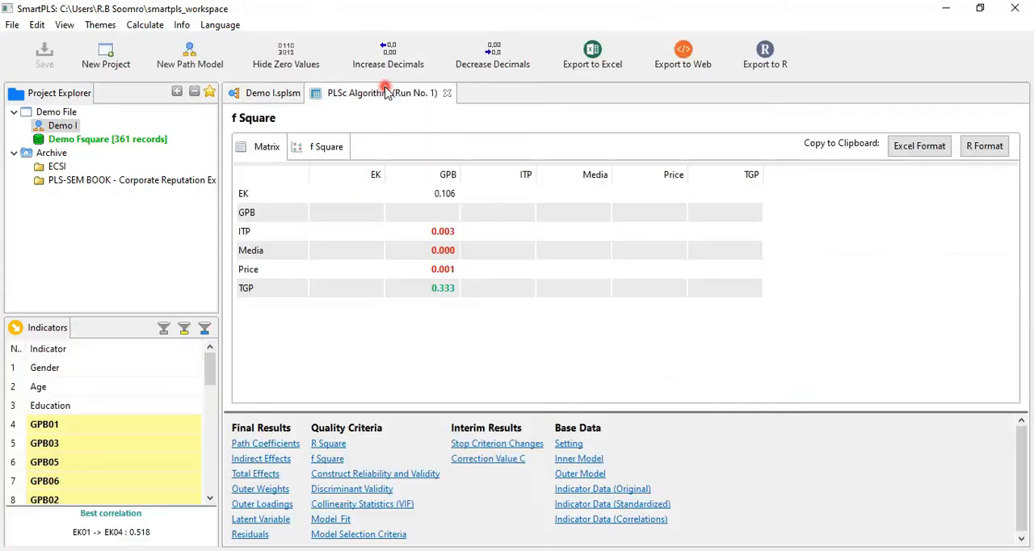
pyautogui.click(287, 279)
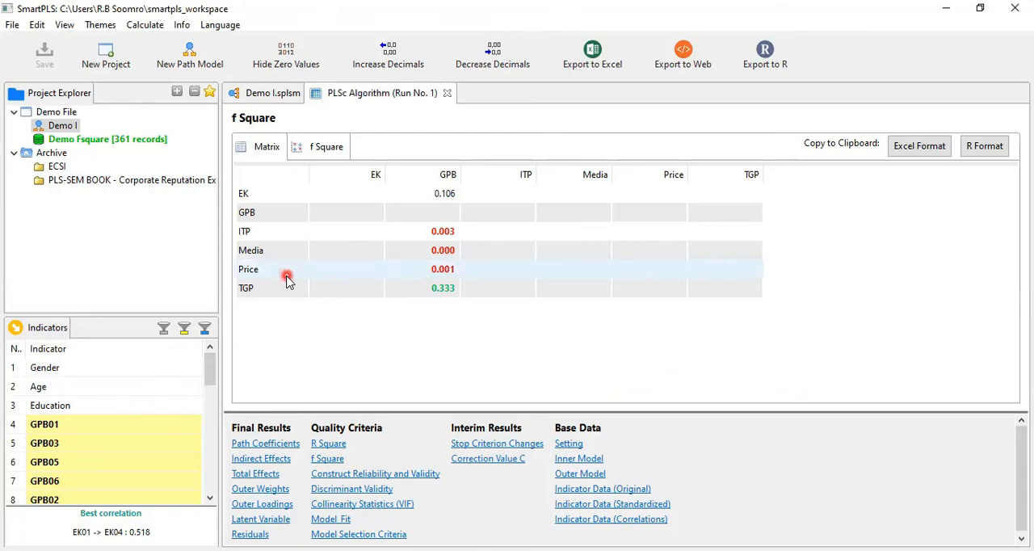
pyautogui.click(274, 255)
# - Delete the Media construct from the Demo I path model
pyautogui.click(270, 93)
pyautogui.click(314, 292)
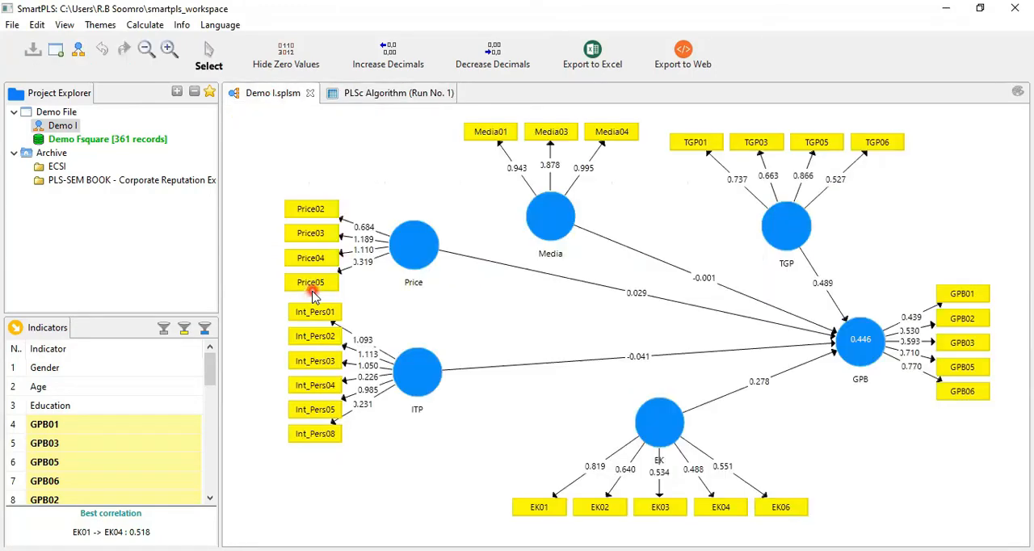
pyautogui.click(539, 217)
pyautogui.rightClick(539, 214)
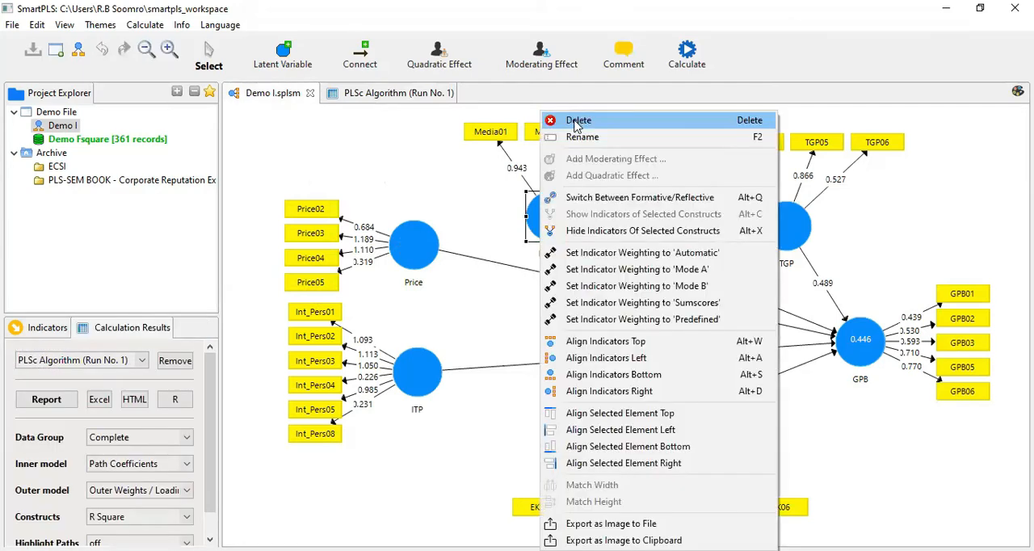
pyautogui.click(578, 121)
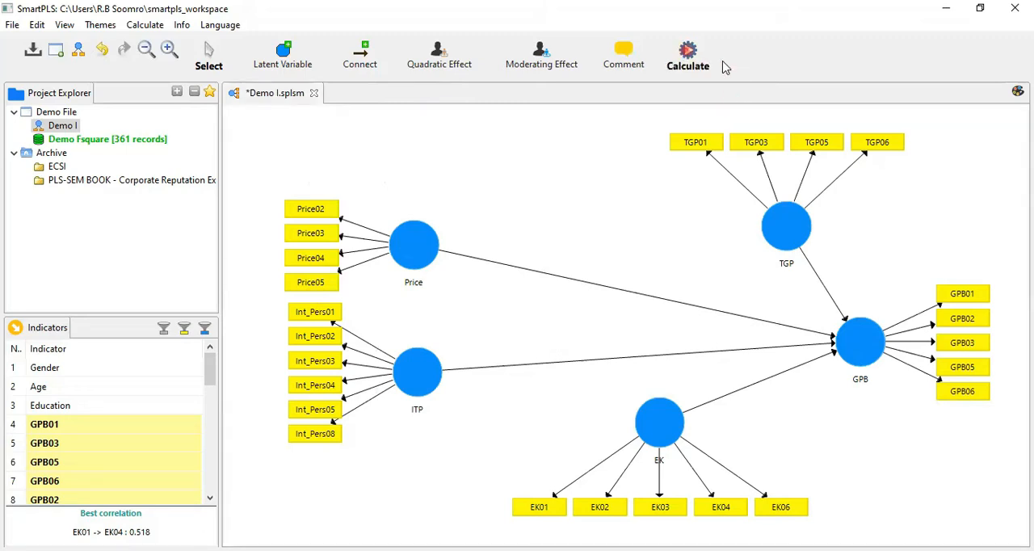
# - Run the Consistent PLS Algorithm on the model without Media, connecting all LVs for the initial calculation and opening the full report
pyautogui.click(687, 55)
pyautogui.moveTo(715, 230)
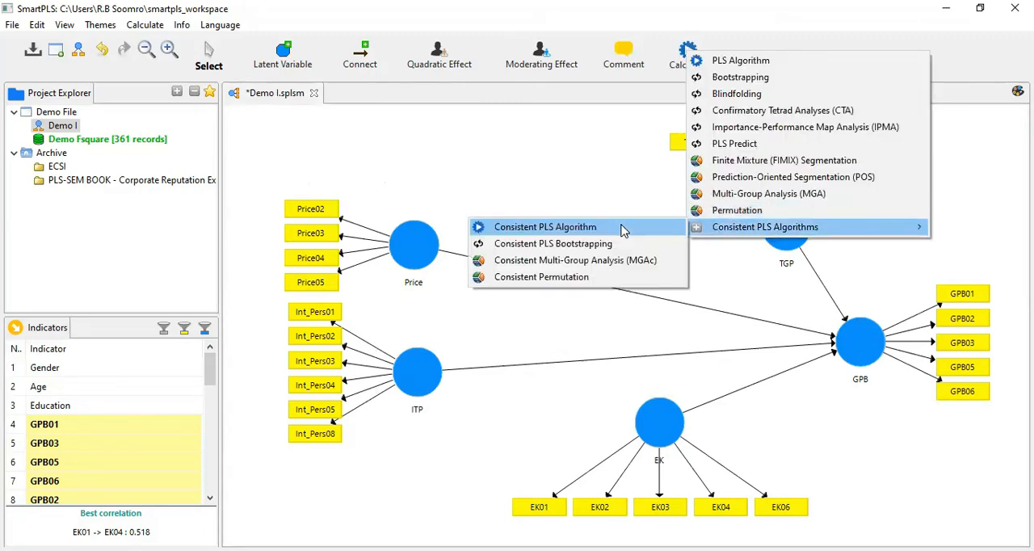
pyautogui.click(622, 229)
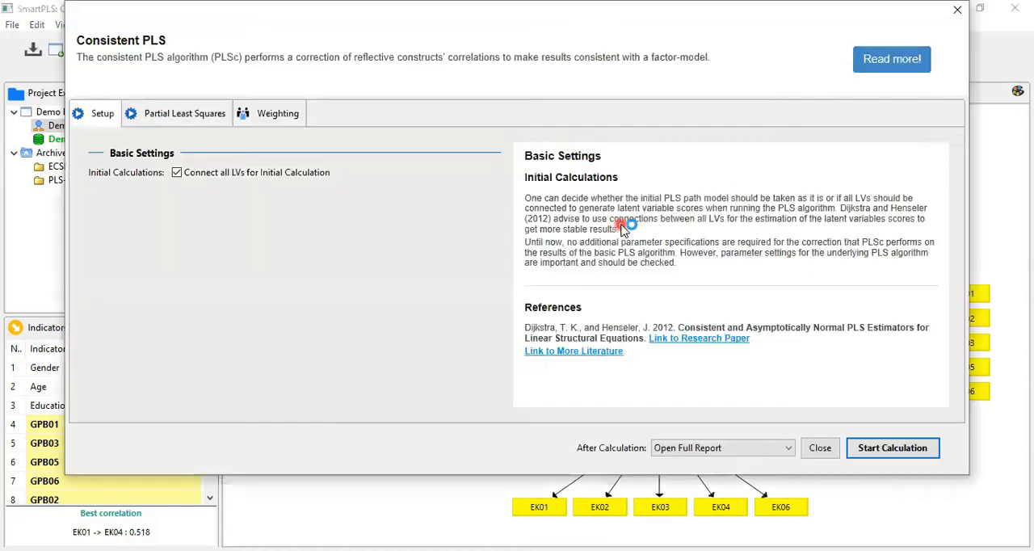
pyautogui.click(883, 447)
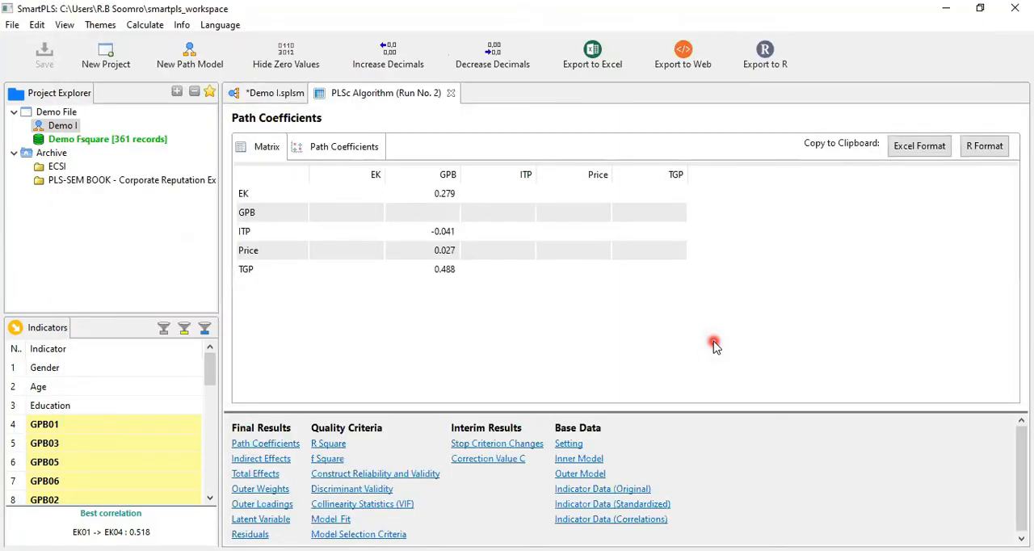
# - Check GPB's R Square in the recalculated path model, and view the f Square matrix in the report
pyautogui.click(278, 92)
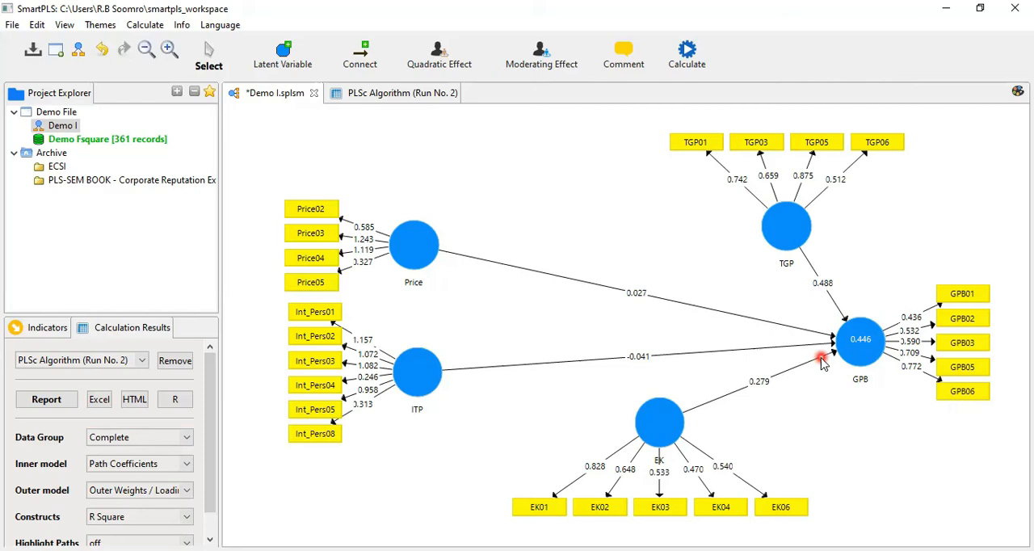
pyautogui.click(365, 94)
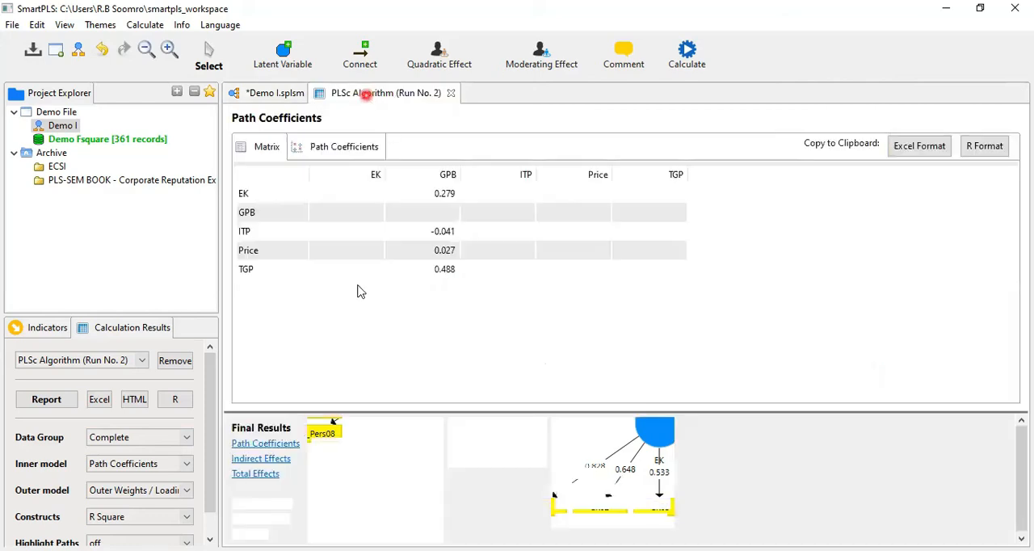
pyautogui.click(327, 459)
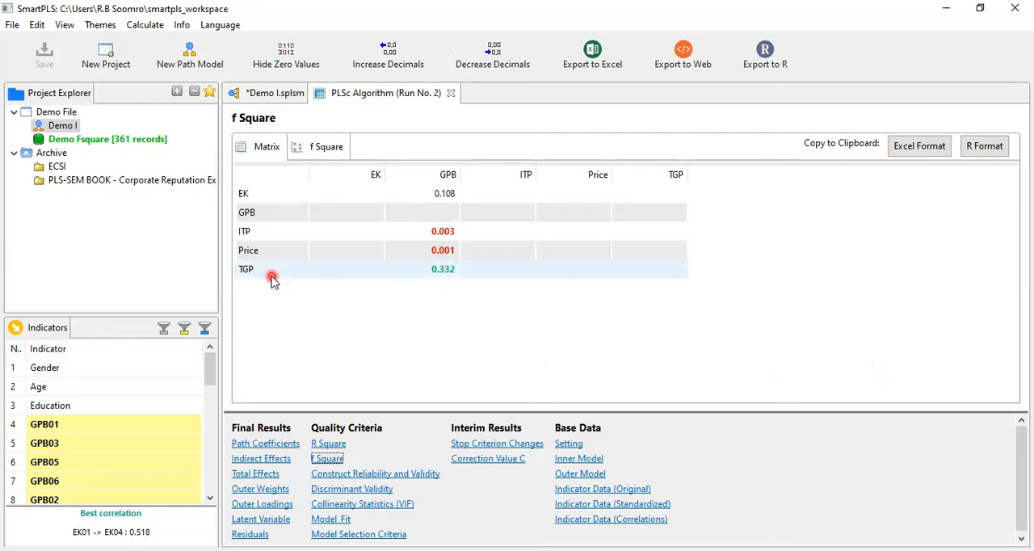
pyautogui.click(275, 94)
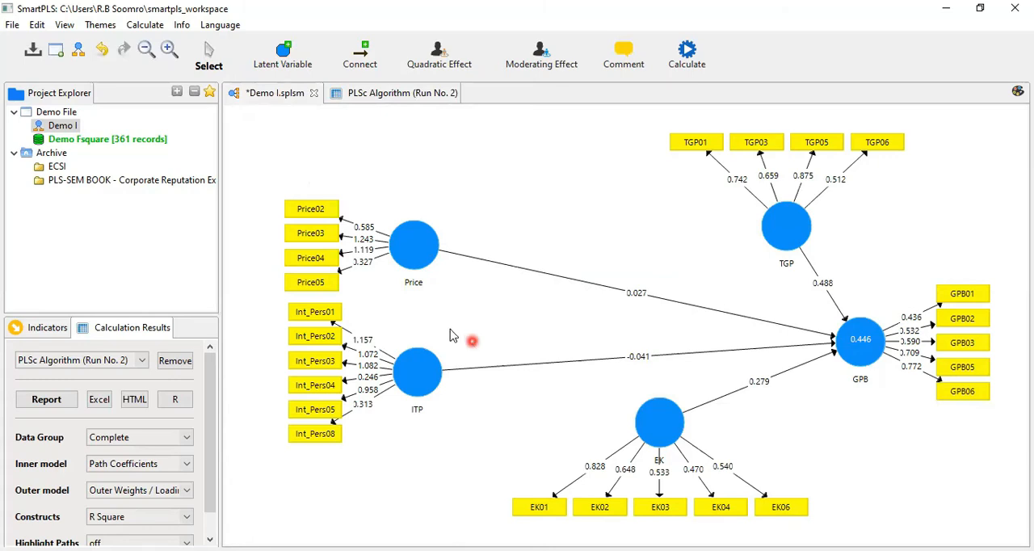
# - Examine the path coefficients leading to GPB, and delete the TGP construct from the path model
pyautogui.click(786, 226)
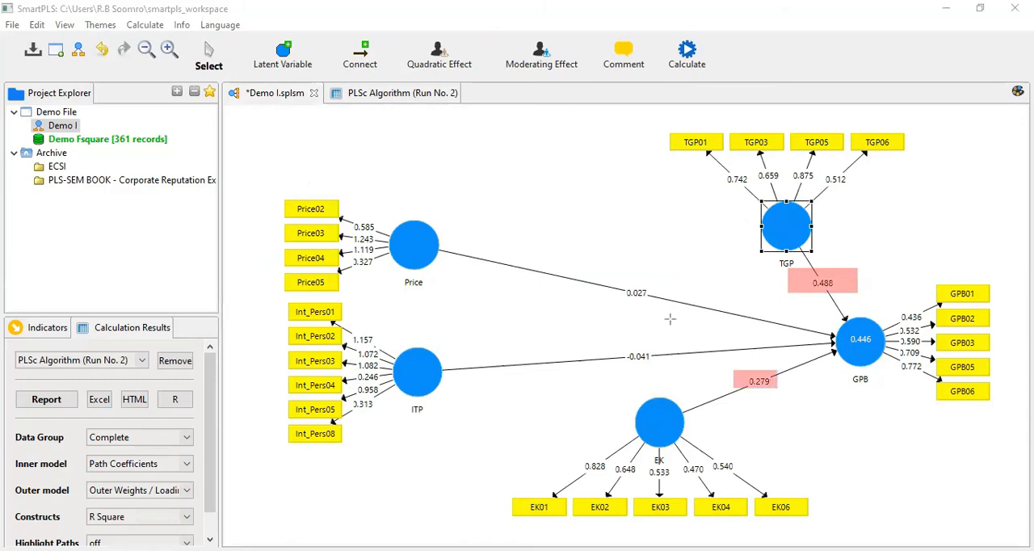
pyautogui.moveTo(605, 280); pyautogui.dragTo(669, 385)
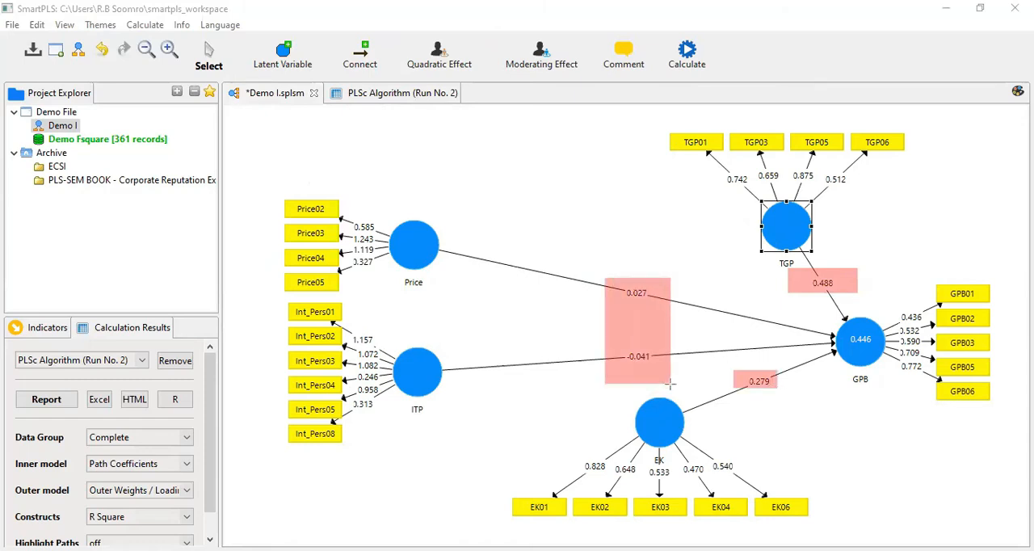
pyautogui.moveTo(670, 384); pyautogui.dragTo(670, 384)
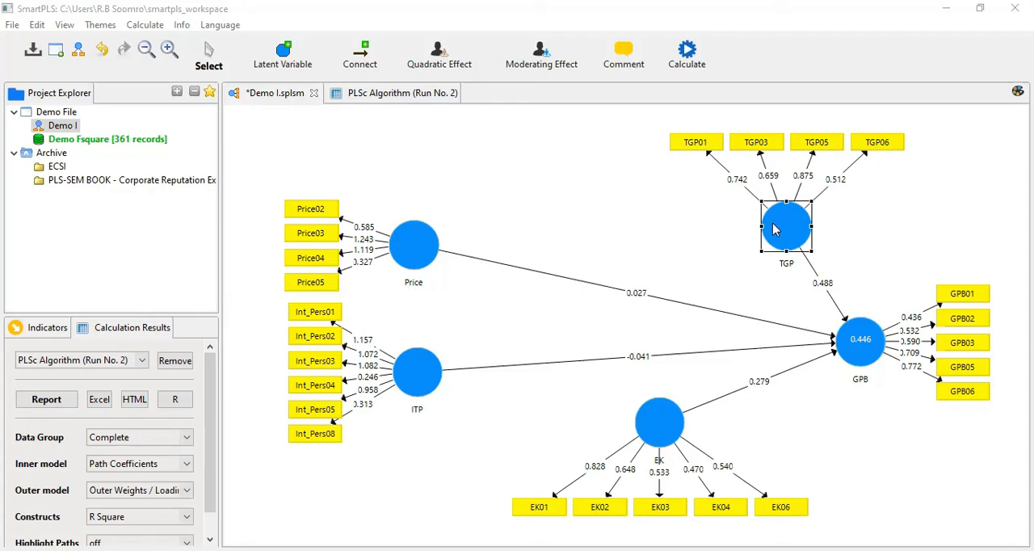
pyautogui.press('Delete')
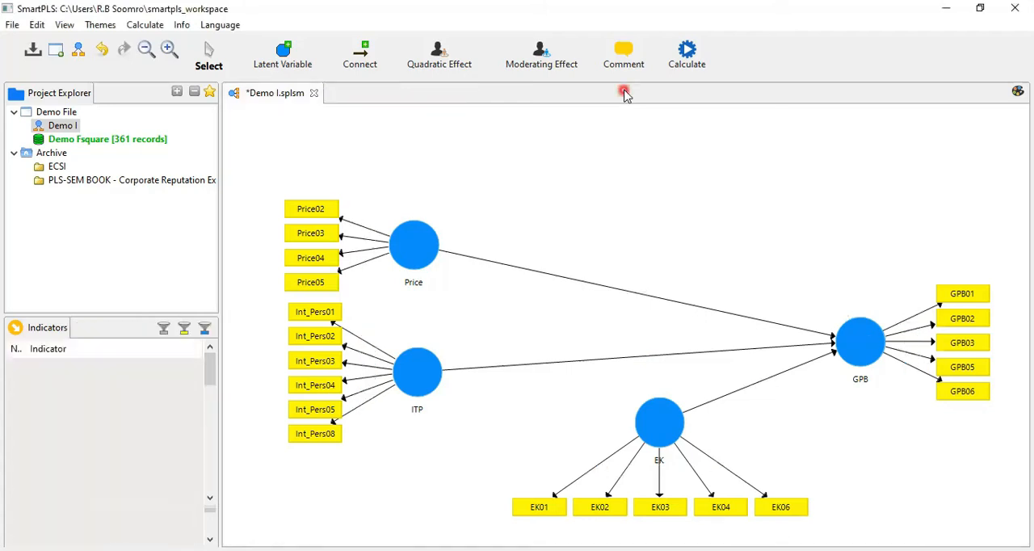
# - Rerun the Consistent PLS Algorithm on the model without TGP, keeping all LVs connected for the initial calculation
pyautogui.click(685, 56)
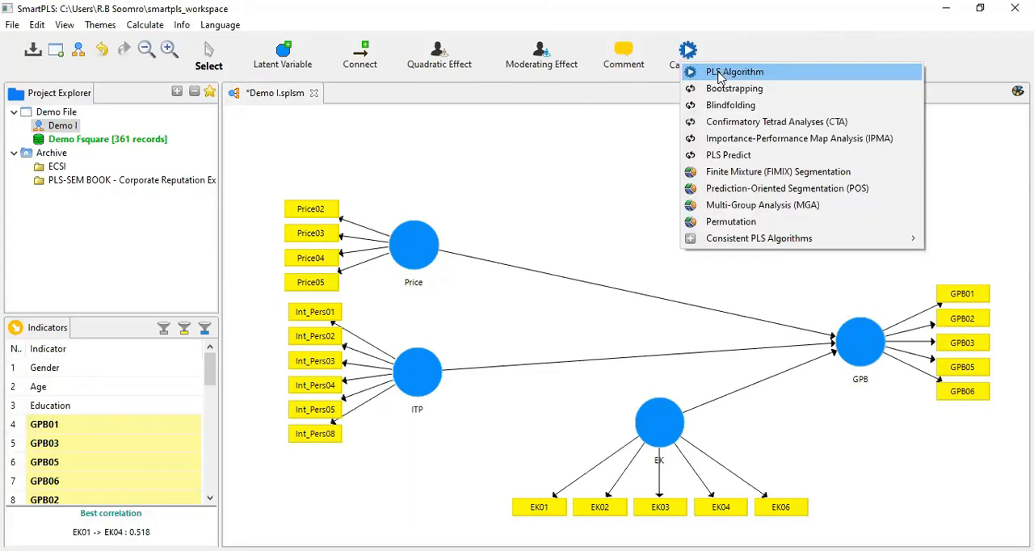
pyautogui.moveTo(718, 247)
pyautogui.click(612, 242)
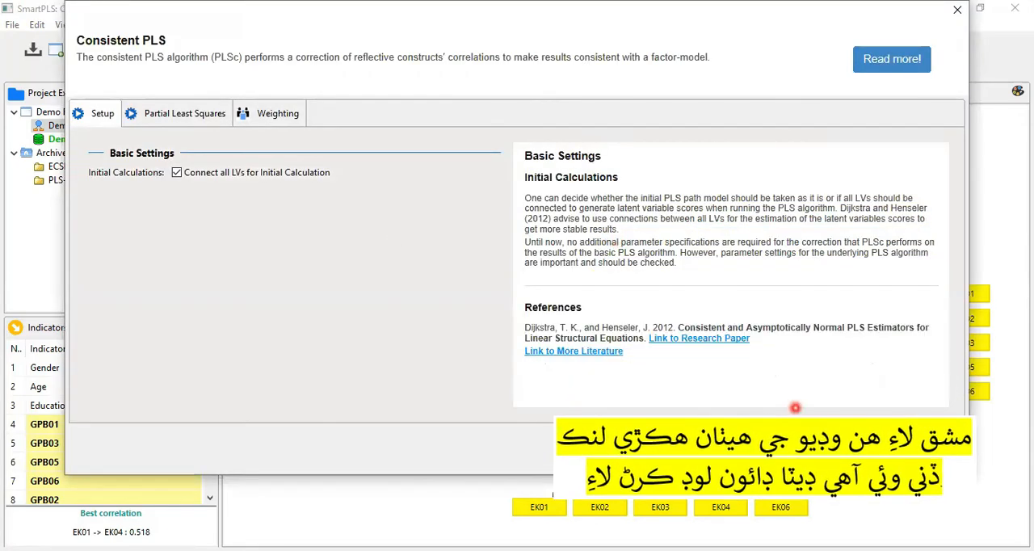
pyautogui.click(915, 449)
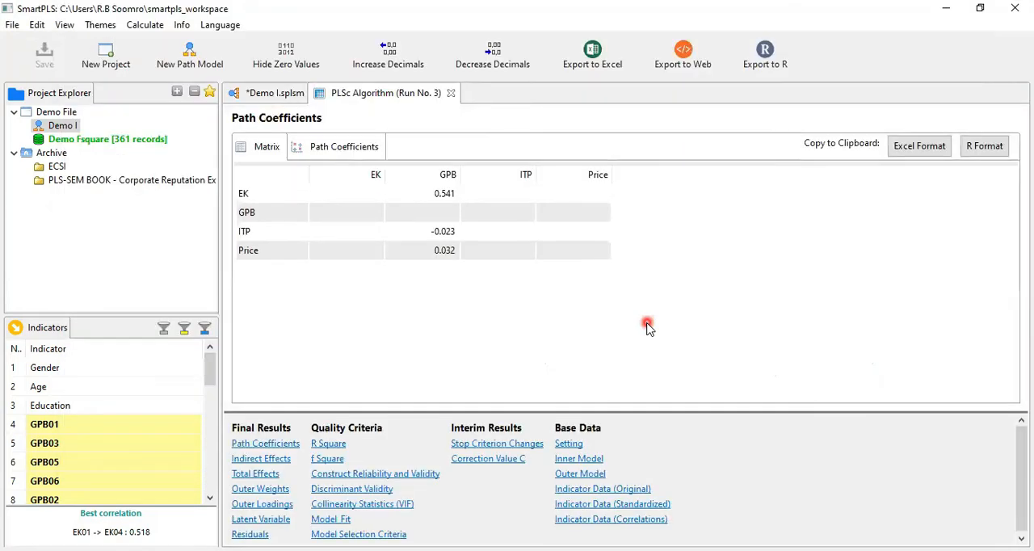
# - Check GPB's R Square in the model without TGP and in the report's R Square matrix, and return to the model
pyautogui.click(263, 94)
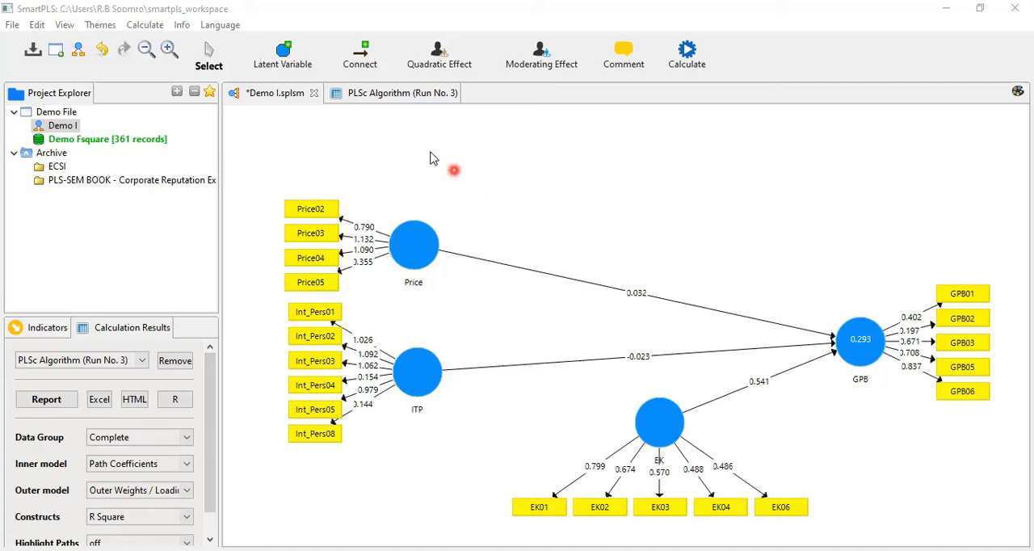
pyautogui.click(403, 93)
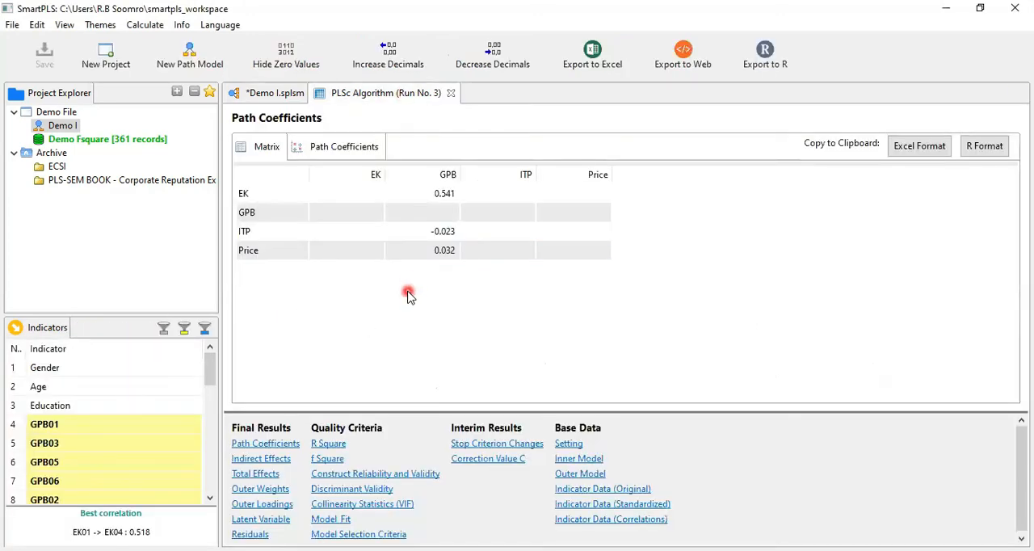
pyautogui.click(332, 445)
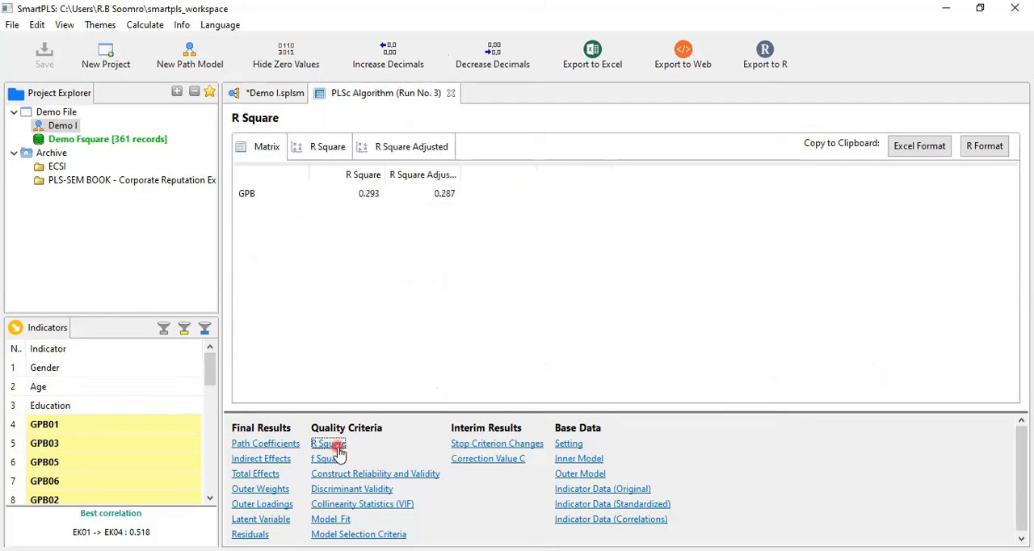
pyautogui.click(271, 96)
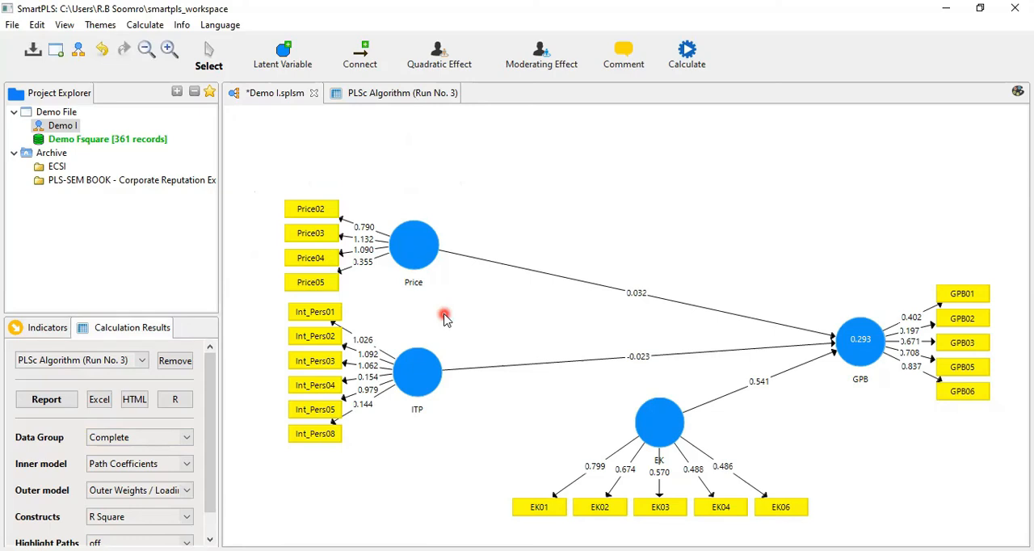
# - Run Consistent PLS Bootstrapping on the reduced model with 500 subsamples, Basic Bootstrapping, the BCa method and a two-tailed test at 0.05
pyautogui.click(675, 72)
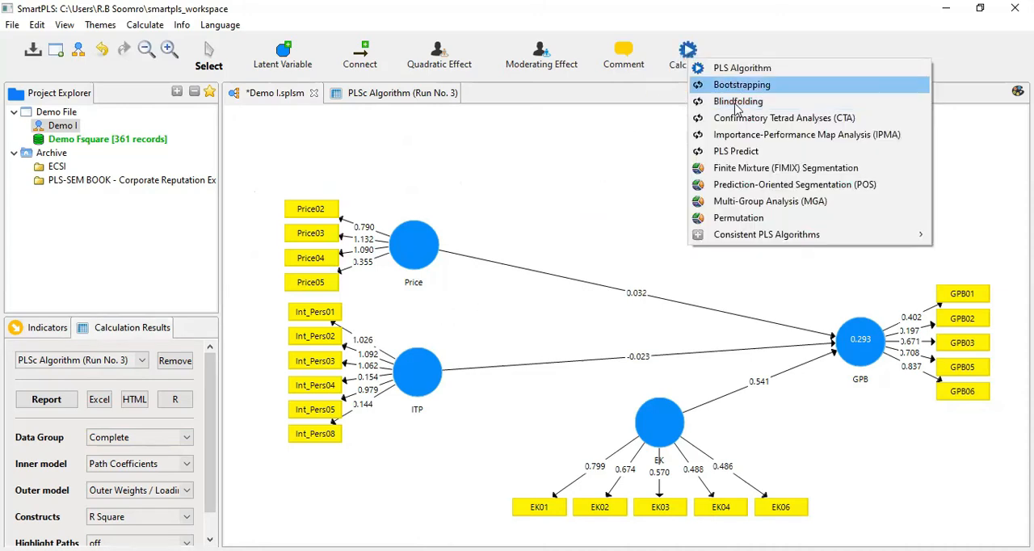
pyautogui.moveTo(739, 241)
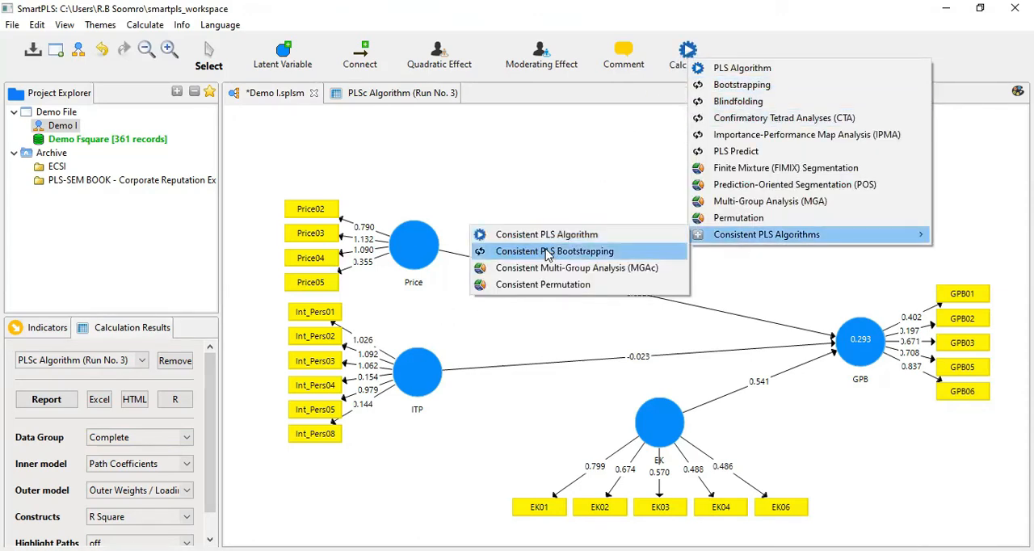
pyautogui.click(548, 252)
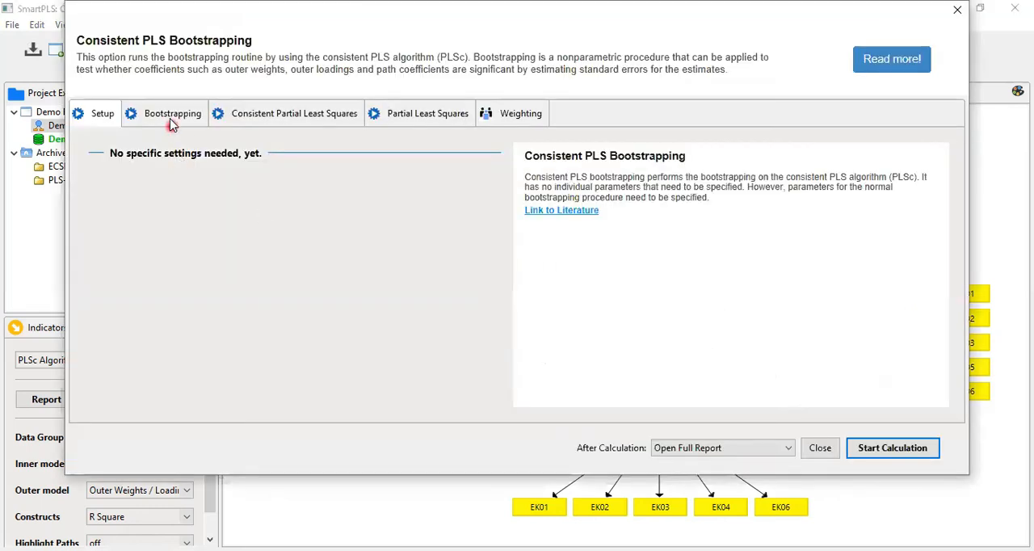
pyautogui.click(170, 124)
pyautogui.click(187, 181)
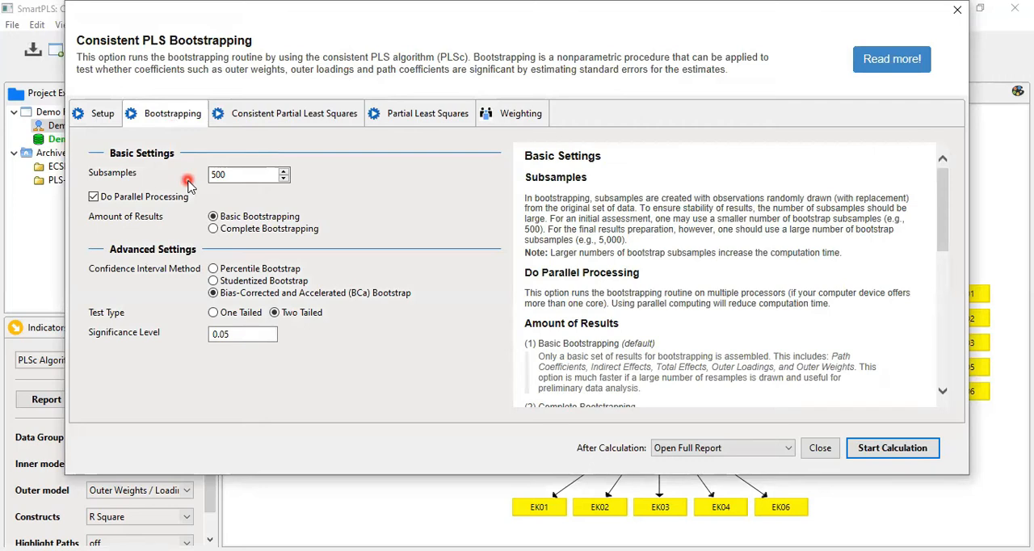
pyautogui.click(876, 454)
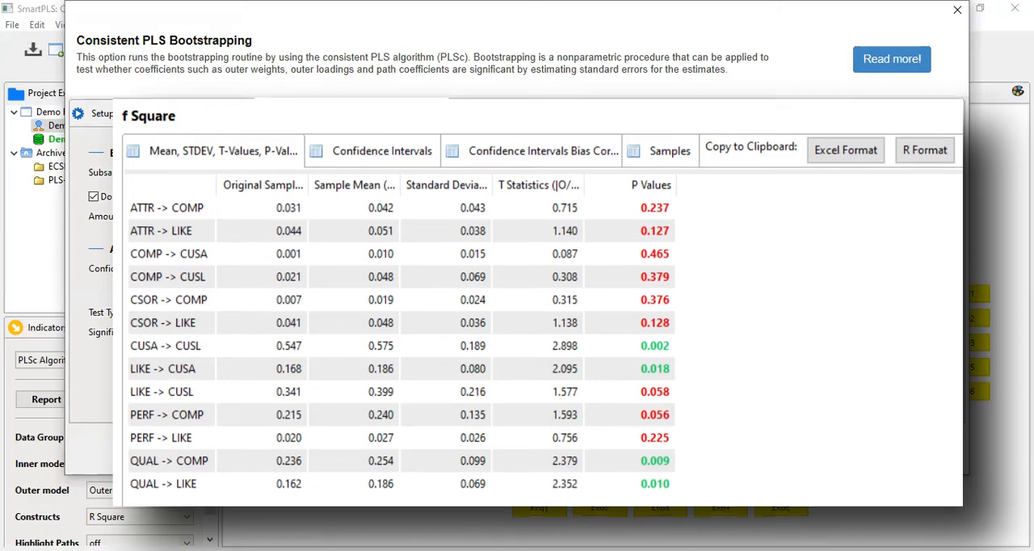
pyautogui.click(876, 450)
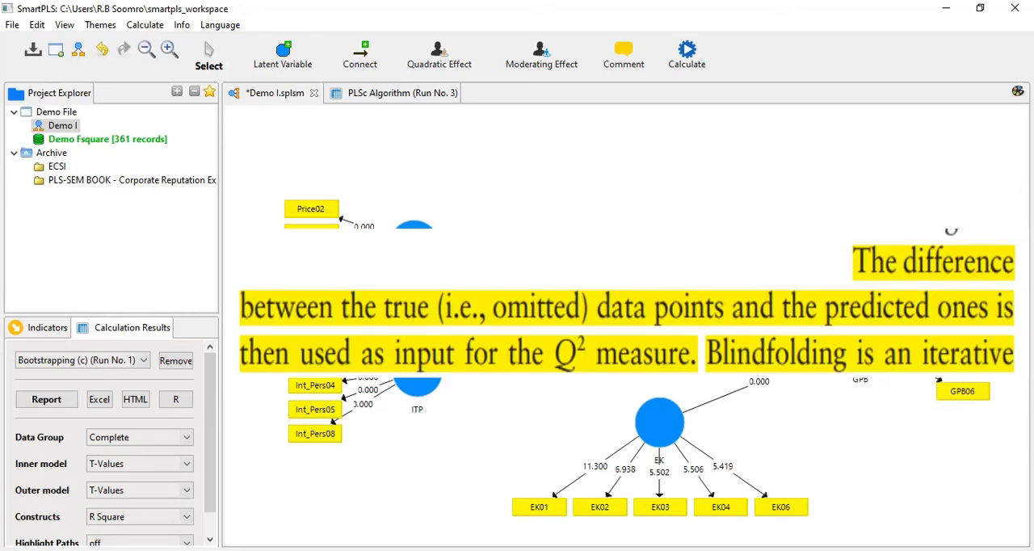
# - Open the Blindfolding setup for the reduced model and examine the explanation of the omission distance
pyautogui.click(413, 245)
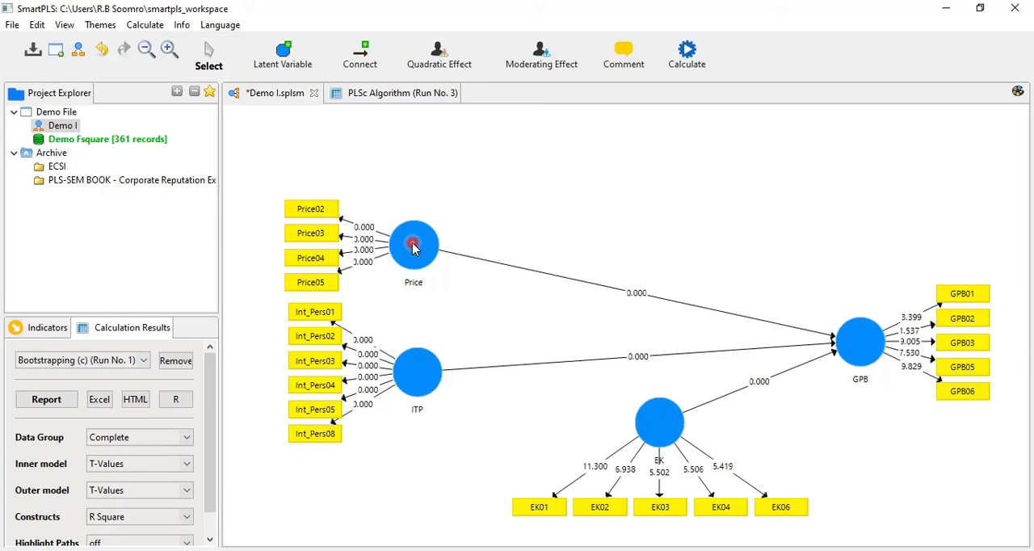
pyautogui.click(688, 51)
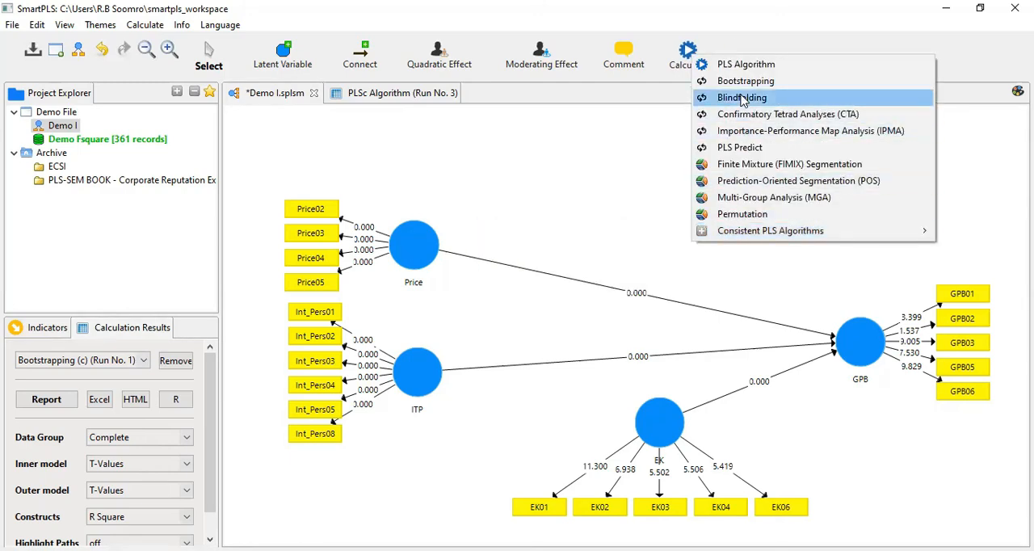
pyautogui.click(741, 98)
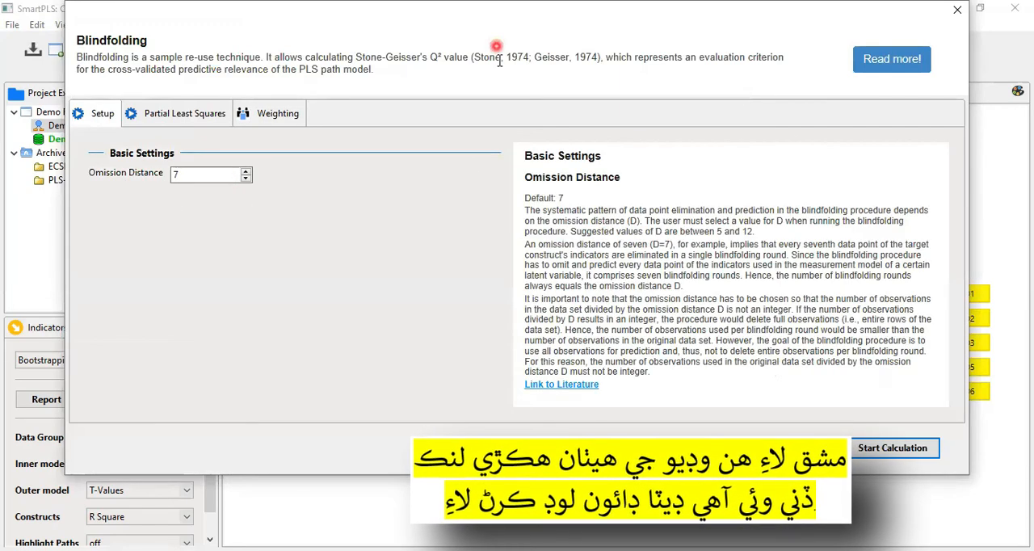
pyautogui.moveTo(515, 237); pyautogui.dragTo(934, 275)
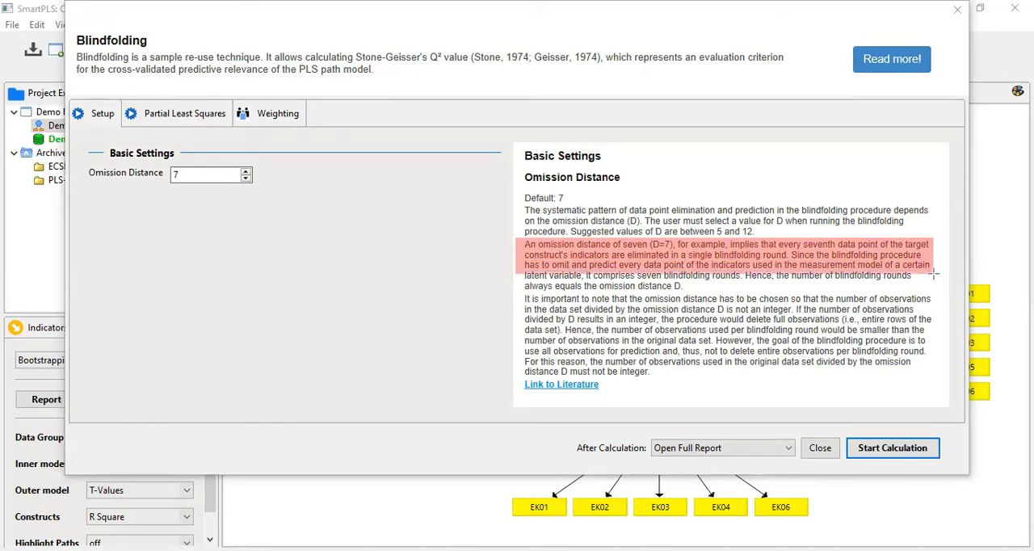
pyautogui.moveTo(934, 274); pyautogui.dragTo(932, 285)
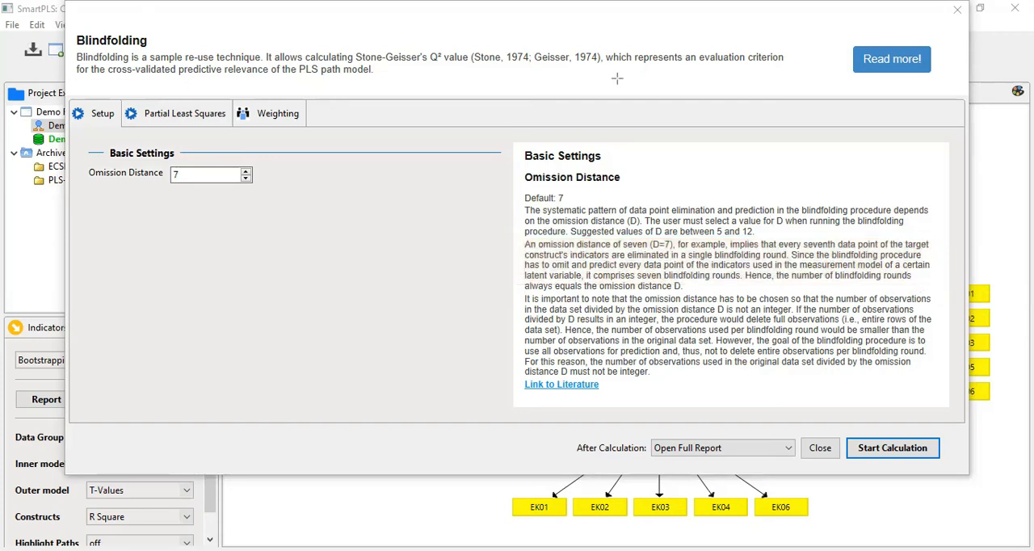
# - Review the Partial Least Squares settings, and run Blindfolding on the reduced model with an omission distance of 7
pyautogui.click(368, 165)
pyautogui.click(170, 114)
pyautogui.click(98, 113)
pyautogui.click(829, 426)
pyautogui.click(875, 450)
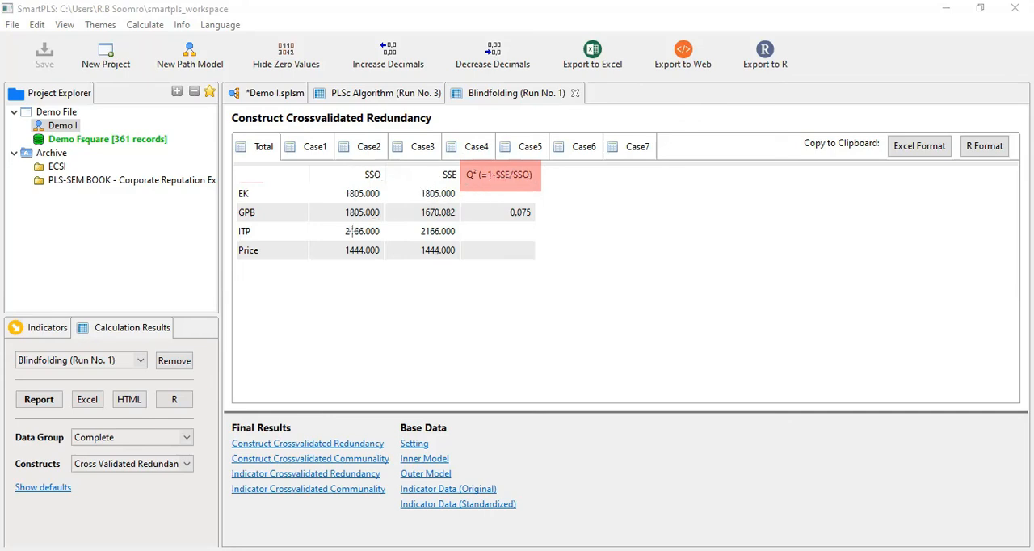
# - Check GPB's Q² in the total and Case1 to Case7 tables of Construct Crossvalidated Redundancy, and return to the path model
pyautogui.moveTo(490, 206); pyautogui.dragTo(544, 220)
pyautogui.click(313, 147)
pyautogui.click(366, 151)
pyautogui.click(421, 152)
pyautogui.click(467, 152)
pyautogui.click(534, 156)
pyautogui.click(575, 155)
pyautogui.click(635, 150)
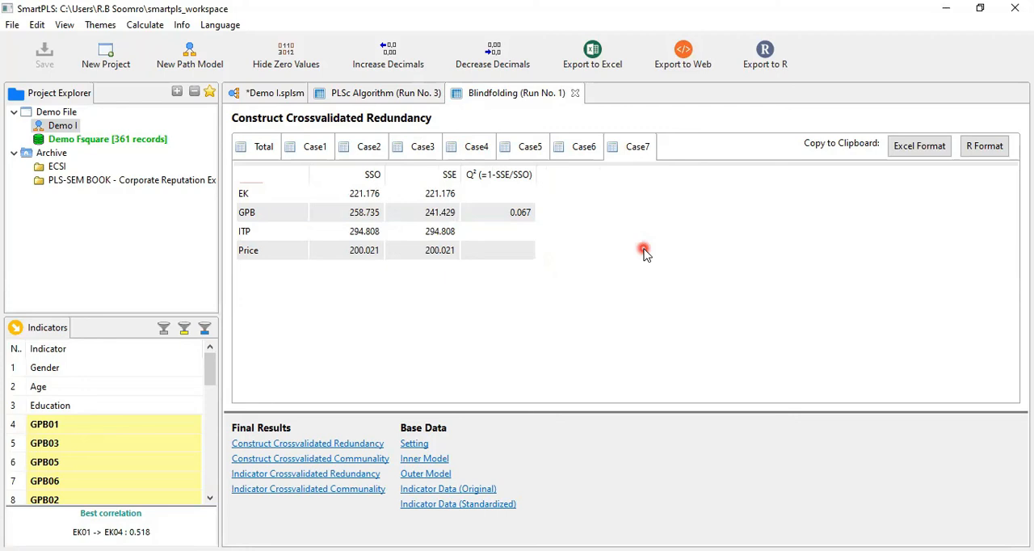
pyautogui.click(277, 96)
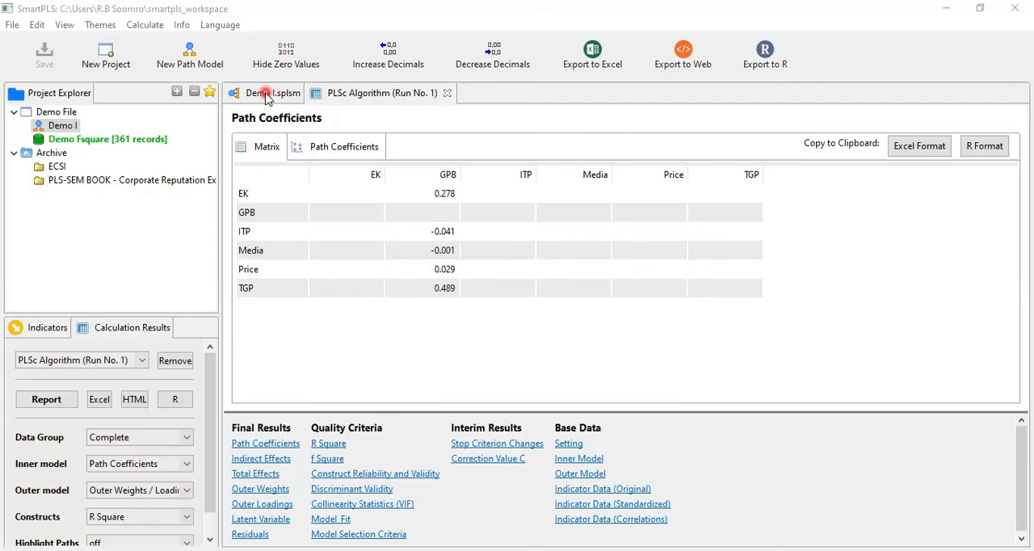
pyautogui.click(267, 95)
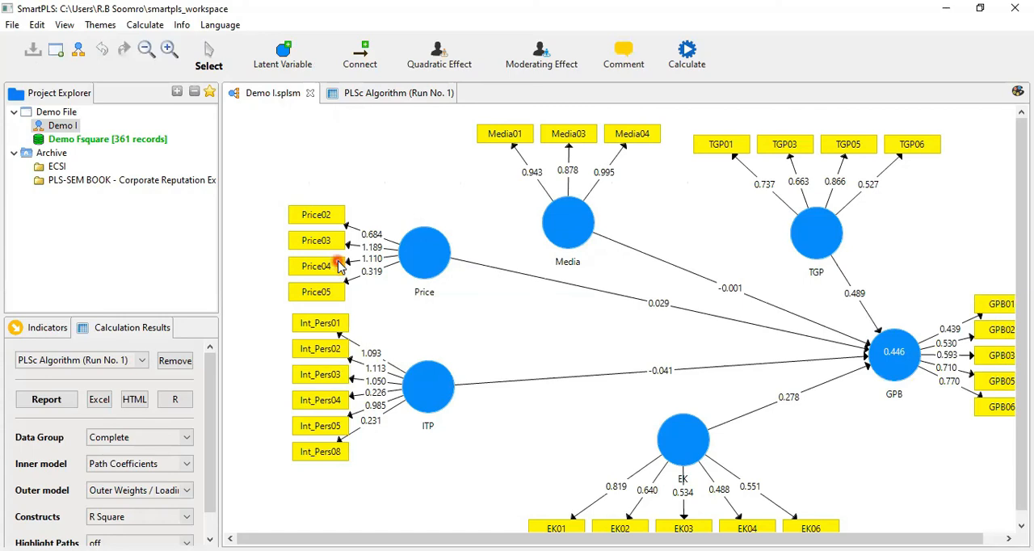
# - Run Blindfolding with an omission distance of 7 on the full model including Media and TGP, and check GPB's Q²
pyautogui.click(687, 60)
pyautogui.click(720, 100)
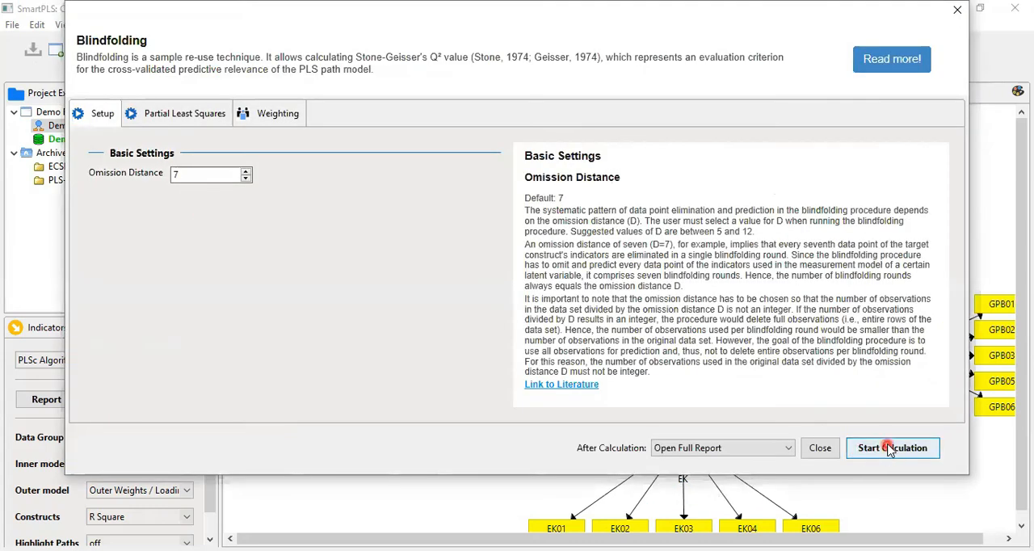
pyautogui.click(889, 449)
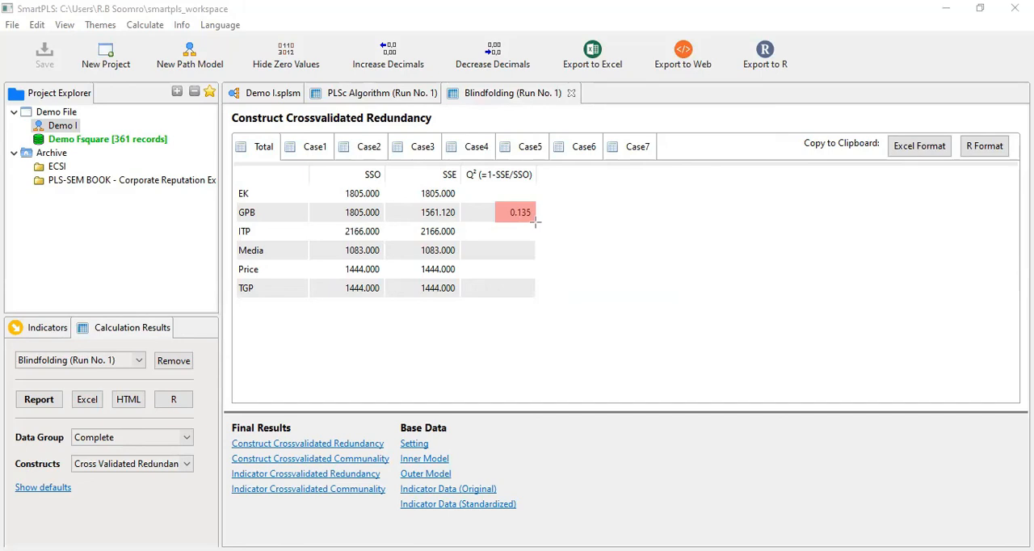
pyautogui.click(393, 355)
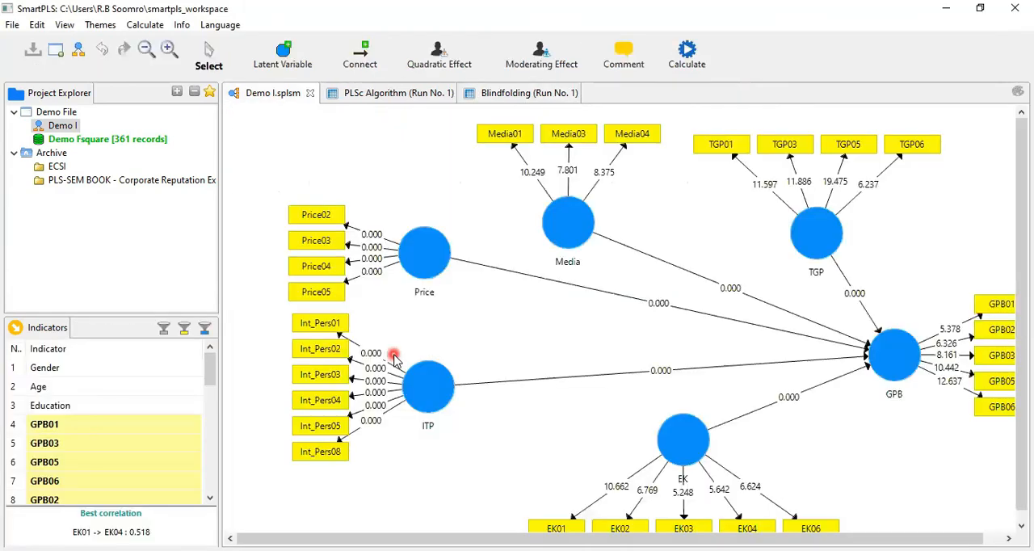